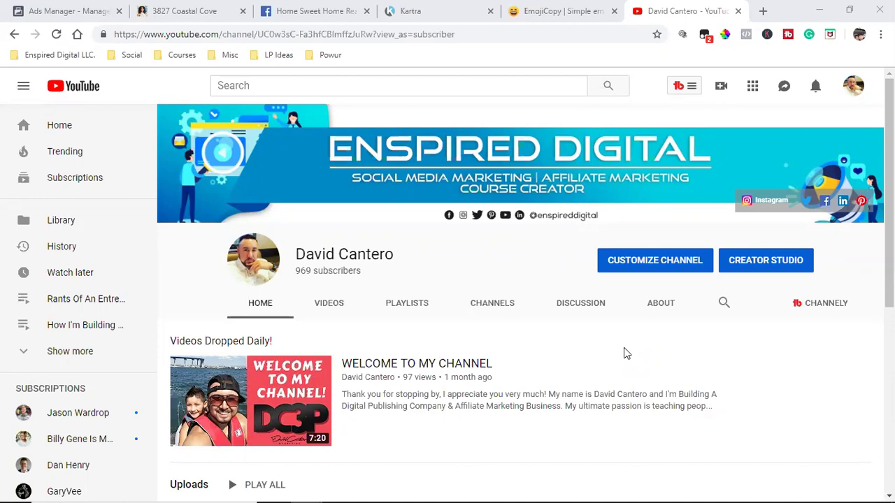
left_click(193, 10)
scroll(520, 301, "down", 4)
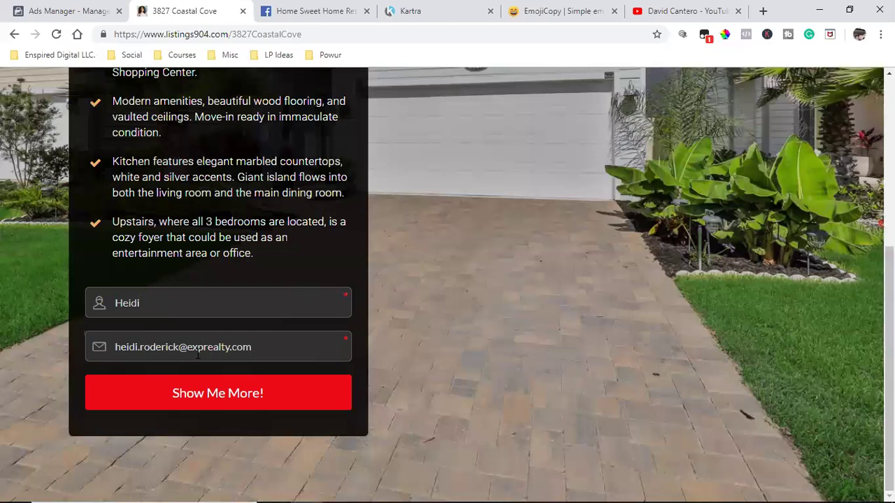
triple_click(198, 353)
key("BackSpace")
double_click(171, 312)
key("BackSpace")
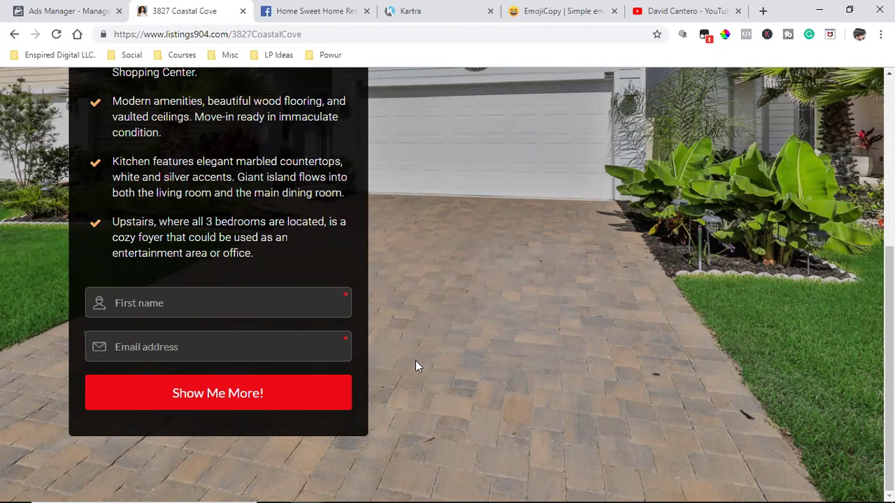
scroll(427, 370, "up", 4)
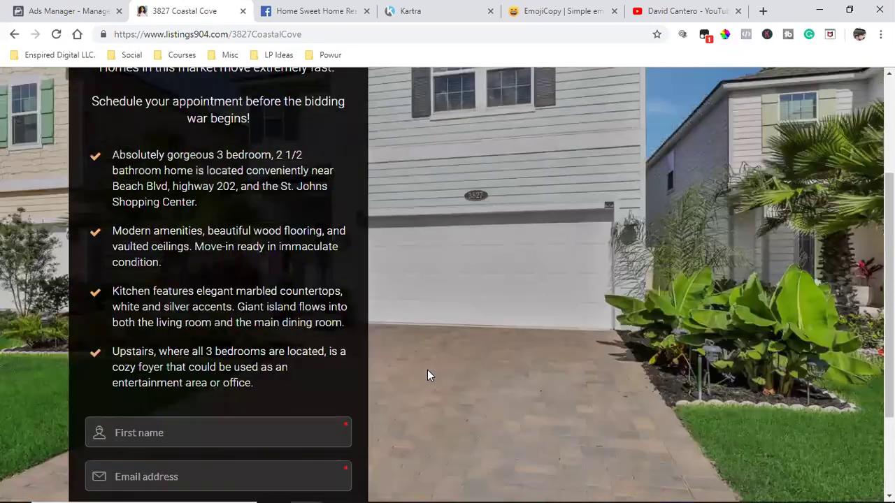
scroll(428, 376, "up", 1)
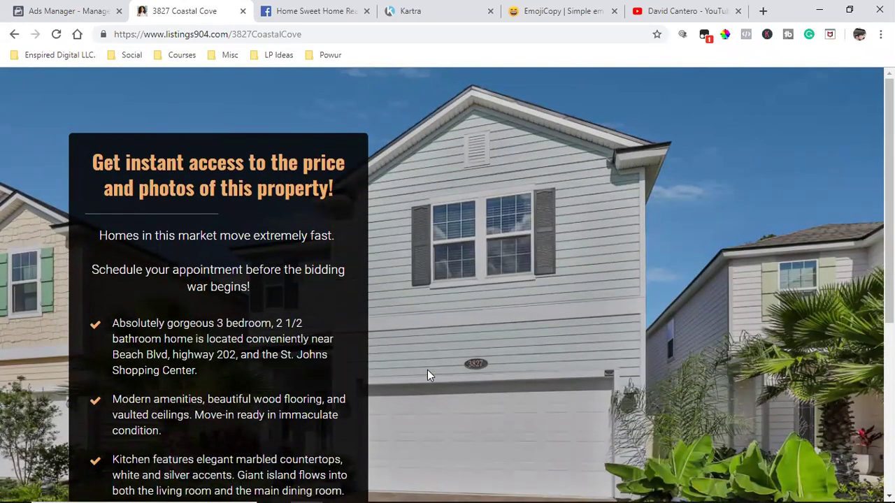
scroll(427, 371, "down", 4)
scroll(427, 371, "up", 4)
scroll(427, 375, "down", 4)
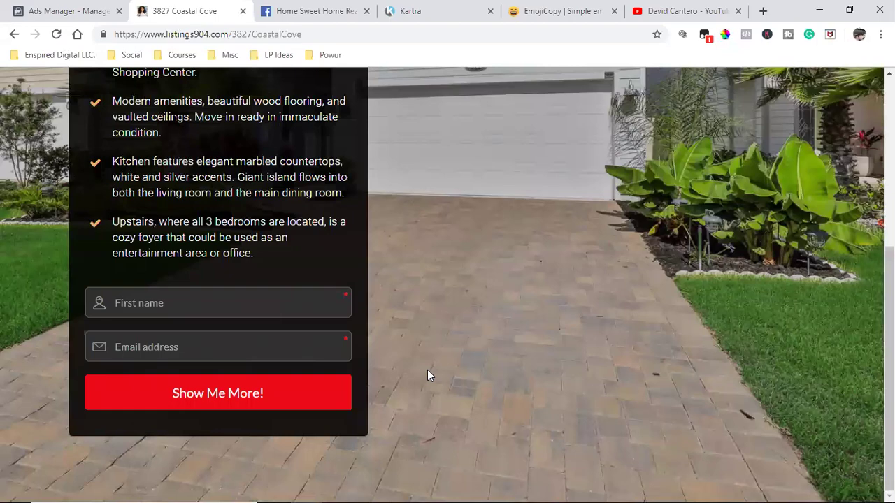
scroll(428, 376, "up", 4)
scroll(427, 376, "down", 4)
scroll(427, 376, "up", 4)
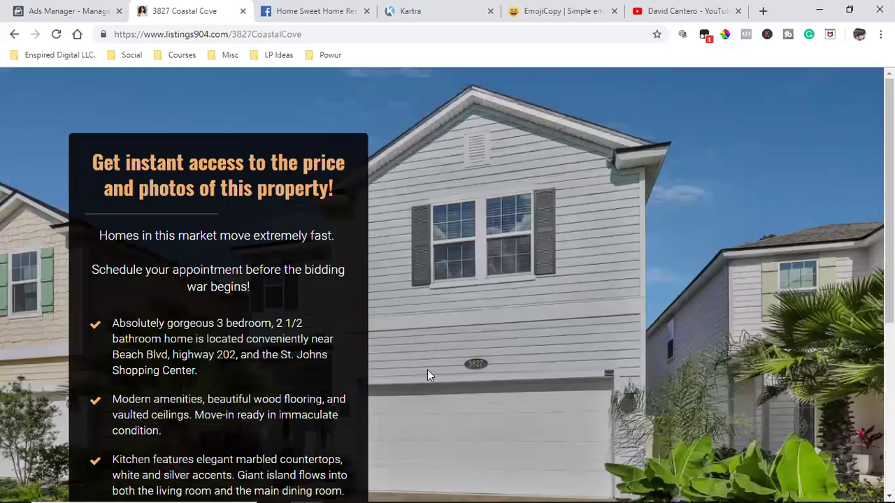
On the realty's Facebook page, select and deselect the JUST LISTED post's text
left_click(316, 10)
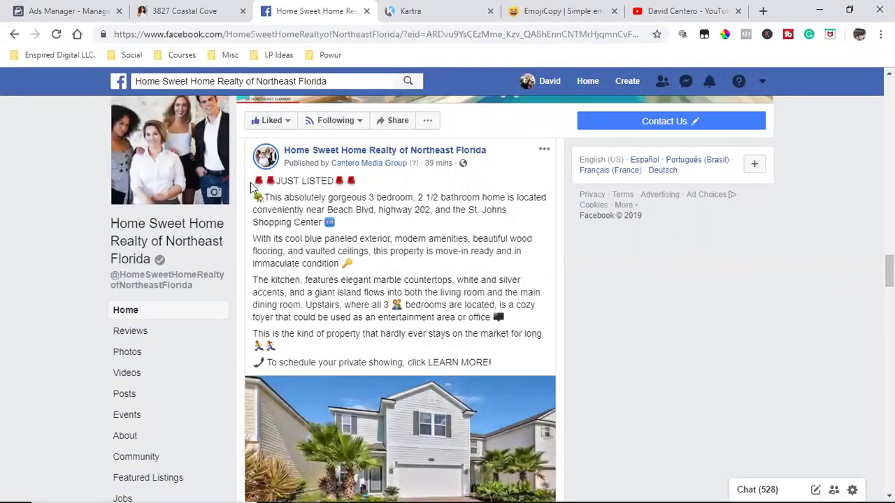
left_click_drag(502, 367, 263, 184)
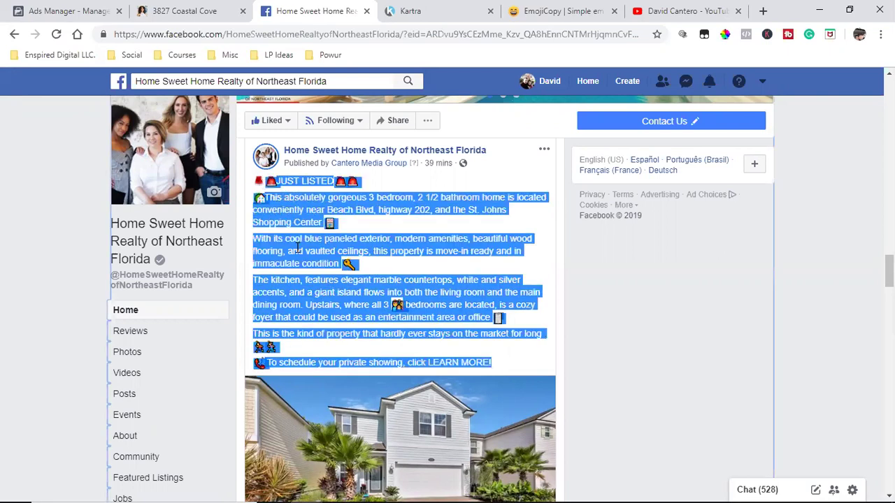
left_click(326, 281)
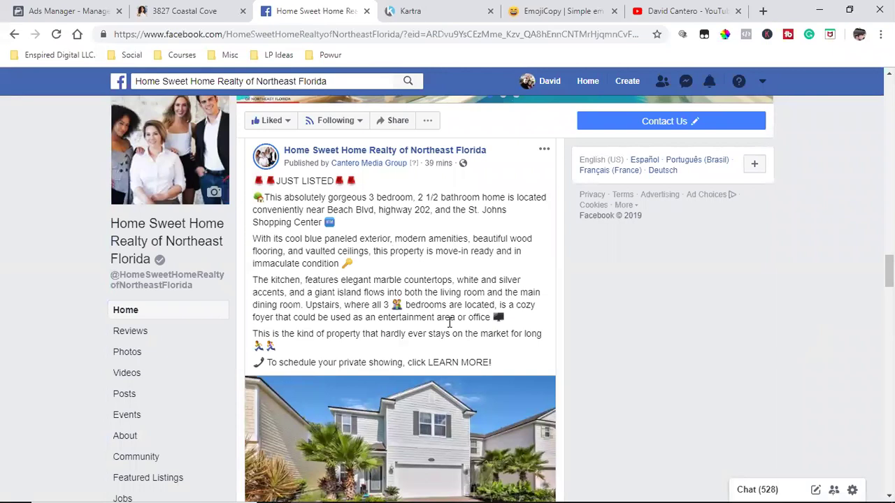
left_click_drag(494, 363, 258, 185)
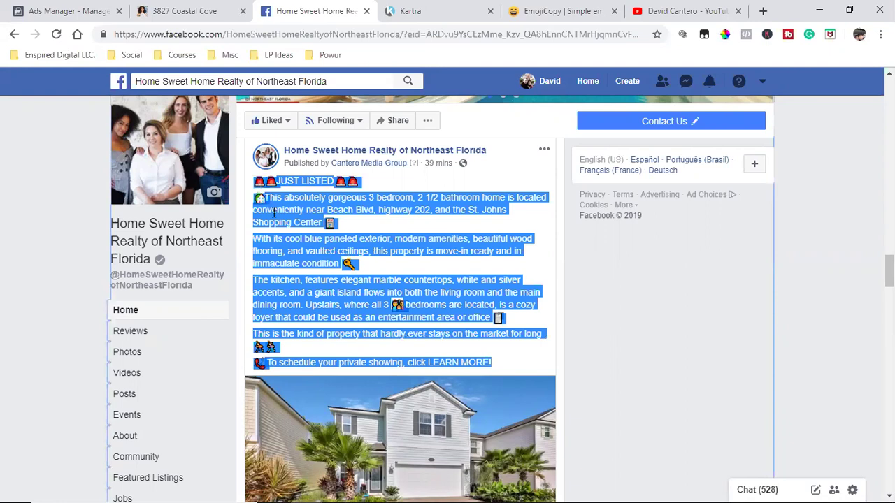
left_click(347, 280)
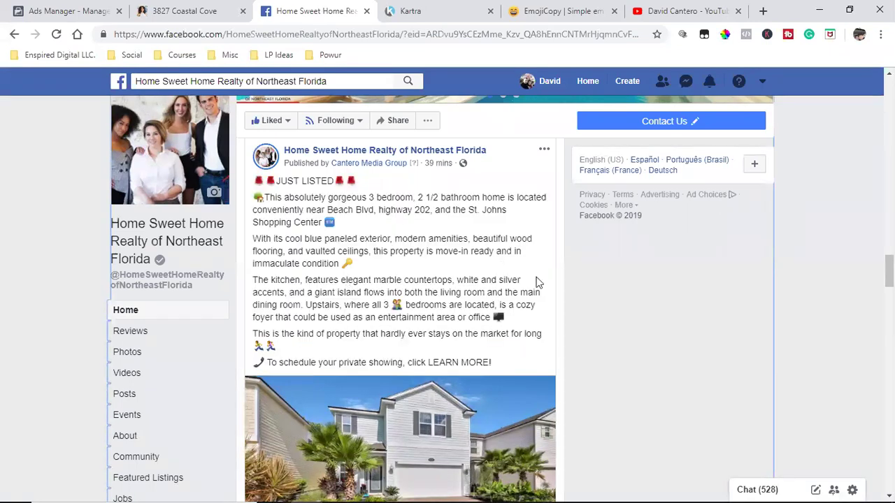
React to the JUST LISTED post with Love
scroll(475, 307, "down", 2)
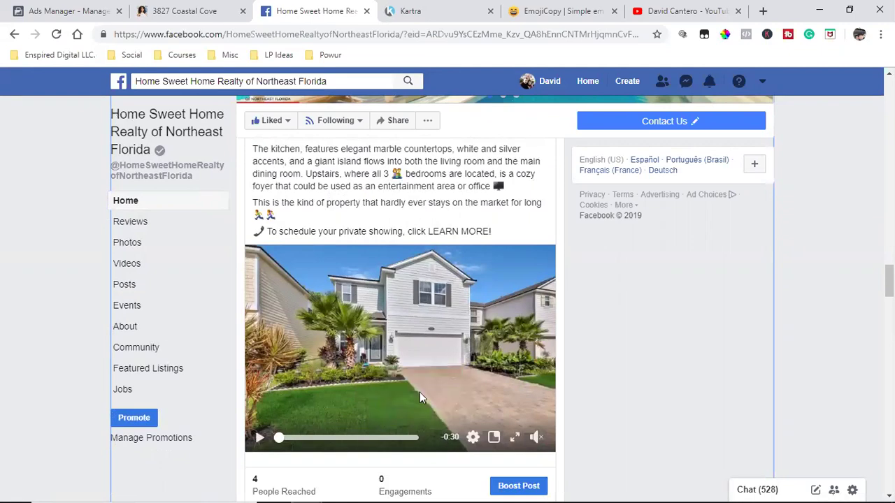
scroll(431, 405, "down", 2)
mouse_move(295, 405)
left_click(290, 376)
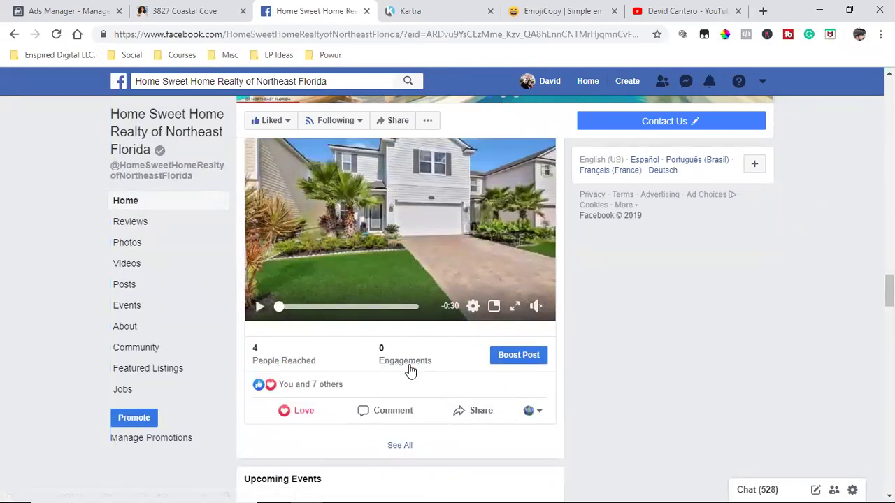
Reread the JUST LISTED post, selecting part of its text and clearing the selection
scroll(411, 371, "up", 2)
scroll(520, 382, "down", 3)
scroll(531, 385, "up", 1)
scroll(570, 379, "up", 3)
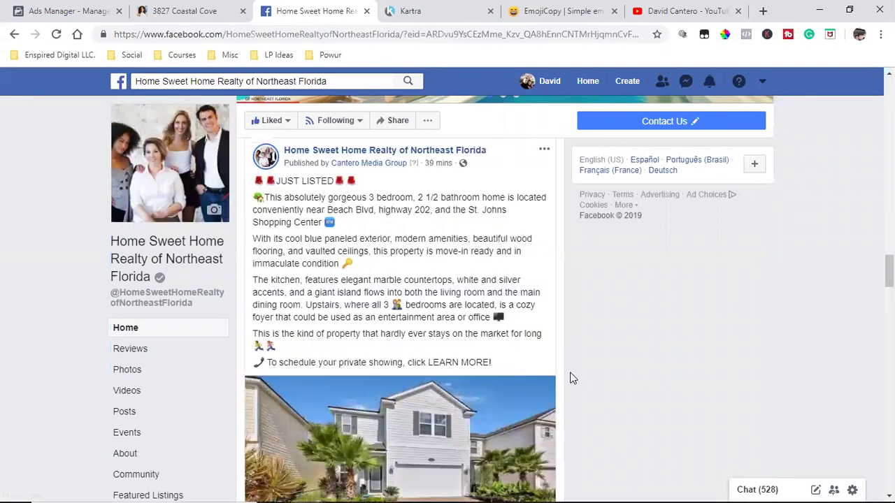
scroll(570, 379, "down", 1)
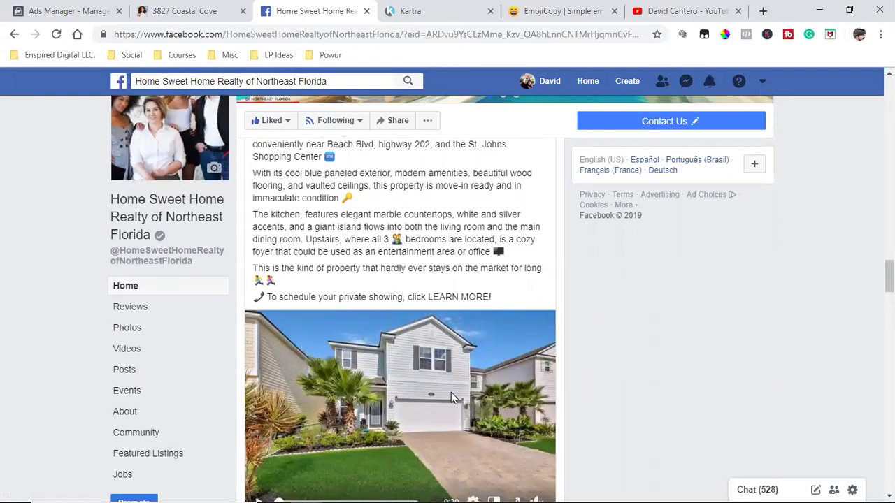
scroll(460, 385, "down", 1)
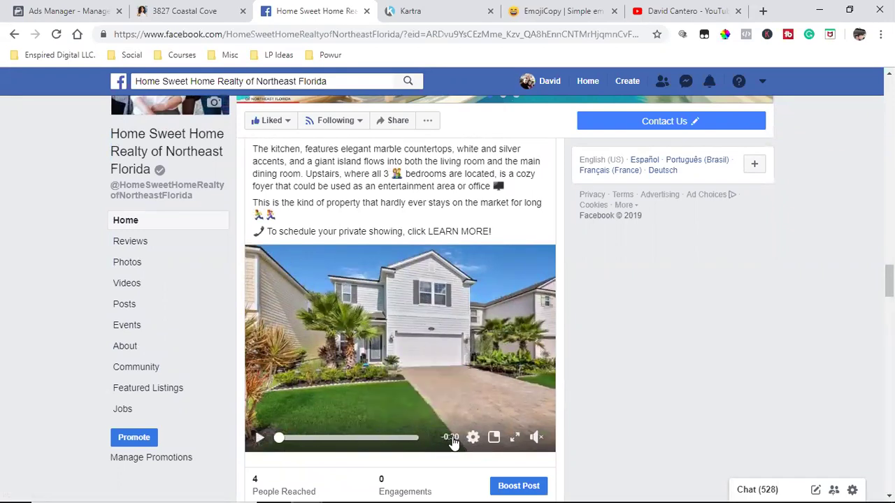
scroll(621, 406, "up", 3)
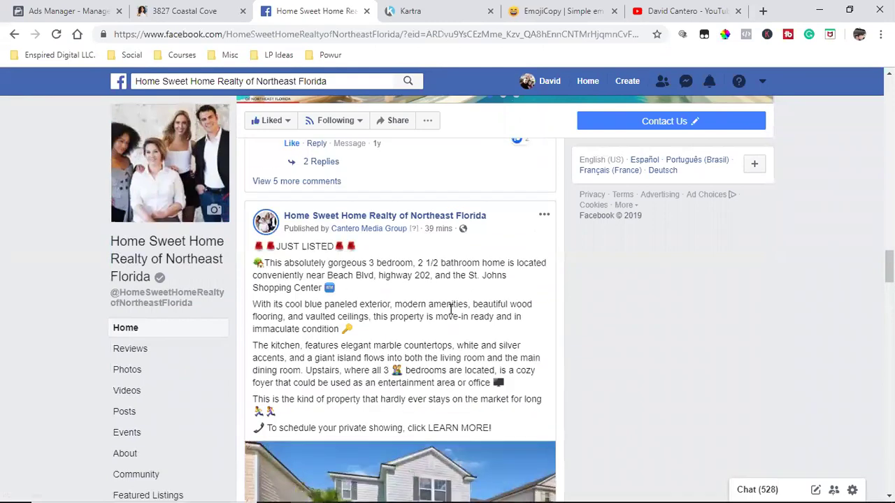
scroll(451, 308, "down", 2)
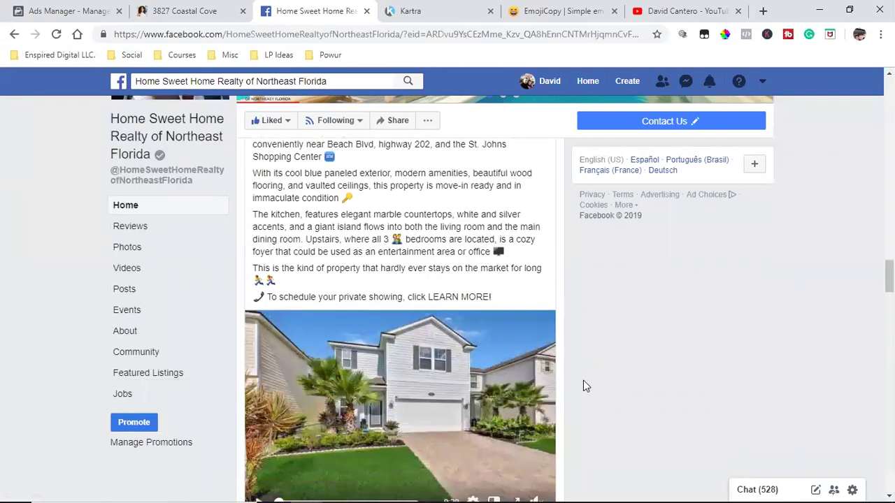
scroll(586, 386, "up", 1)
left_click_drag(497, 363, 348, 246)
left_click(814, 280)
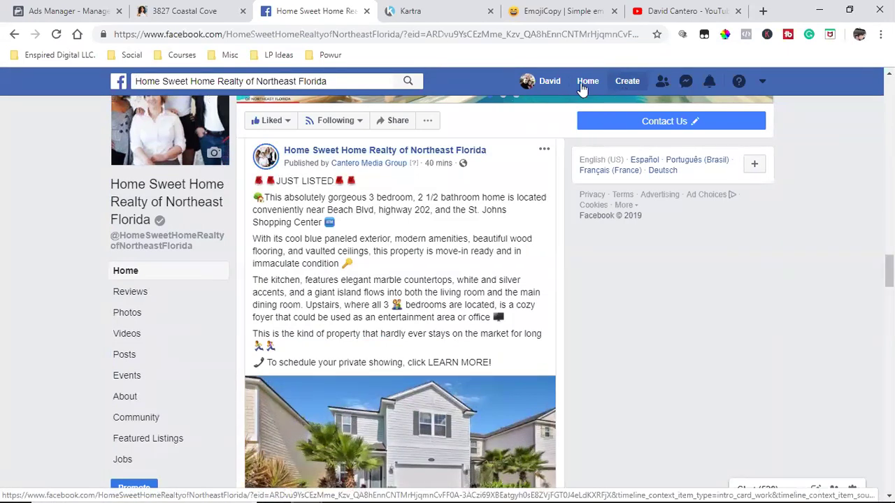
Use Create > Ad to start a new Ads Manager campaign at the objective chooser
left_click(628, 81)
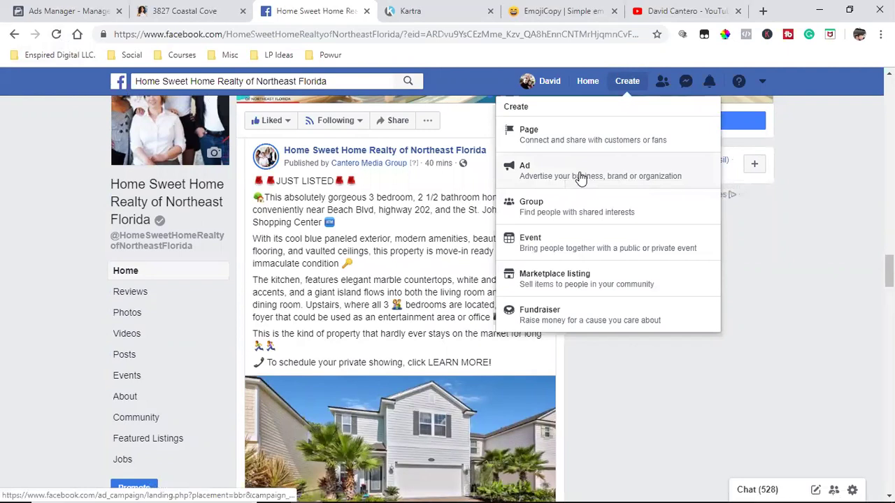
left_click(46, 7)
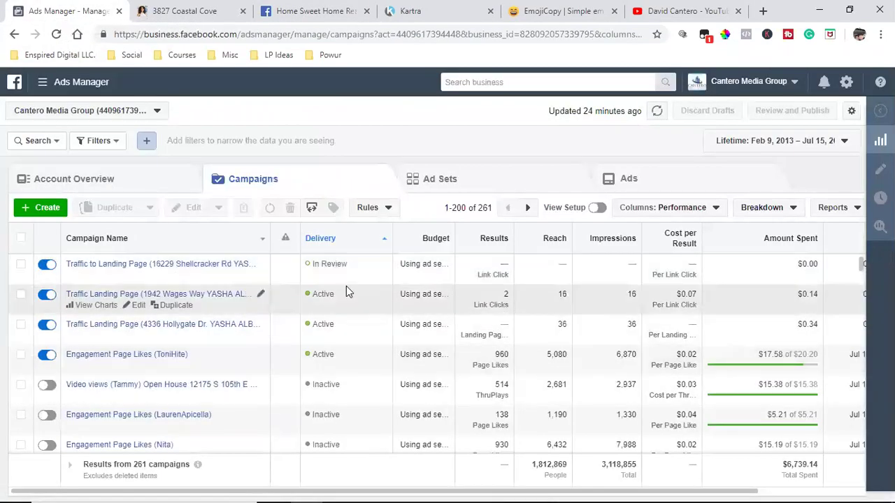
left_click(40, 208)
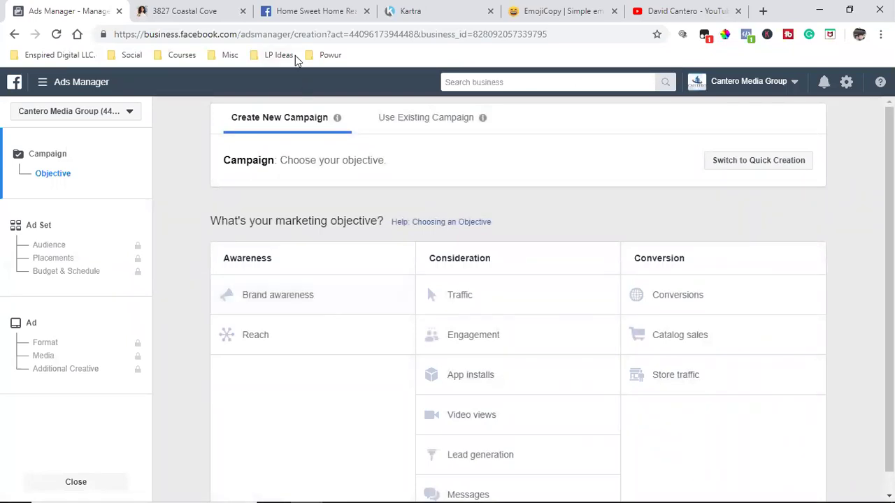
left_click(41, 85)
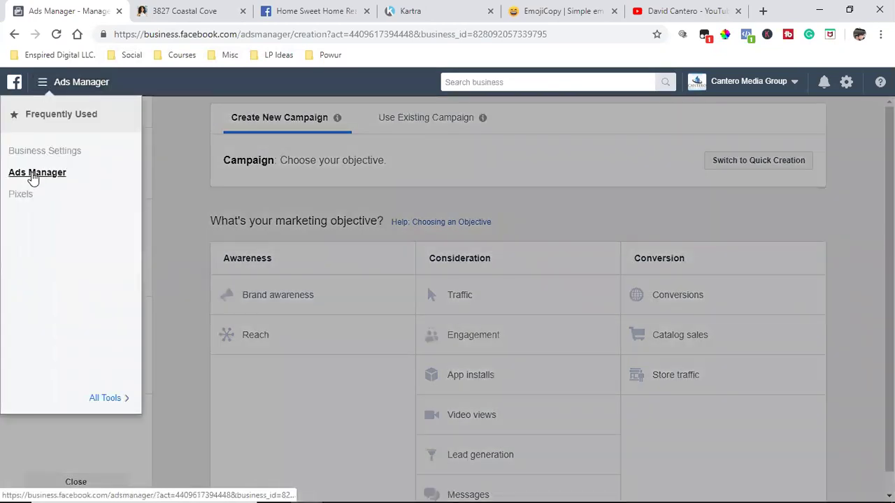
left_click(189, 219)
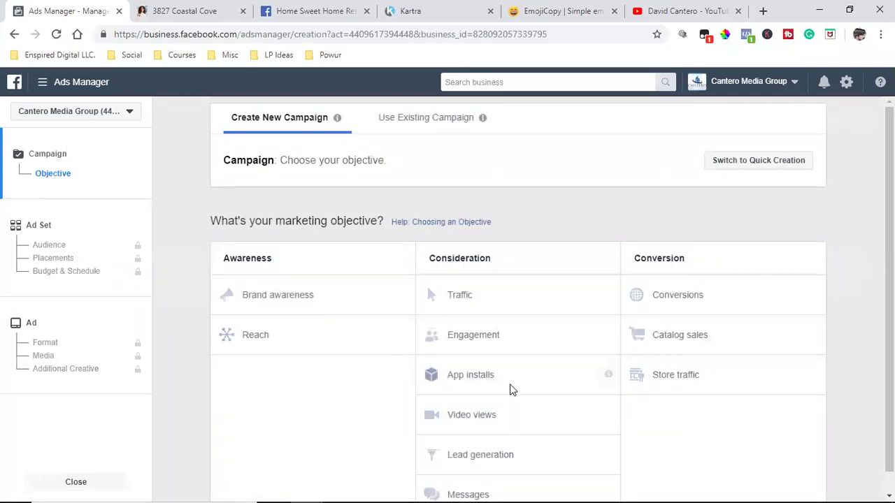
scroll(510, 389, "down", 1)
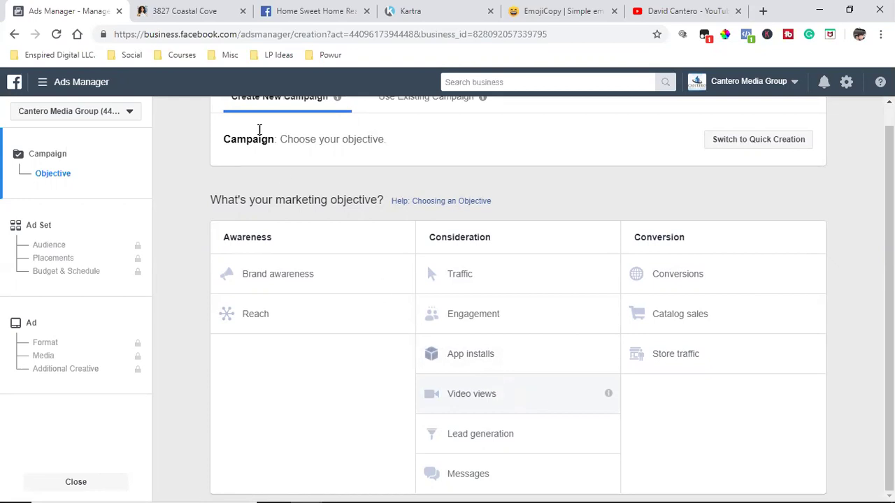
Return to the Home Sweet Home Realty Facebook page and scroll through its listing post
key("ctrl+3")
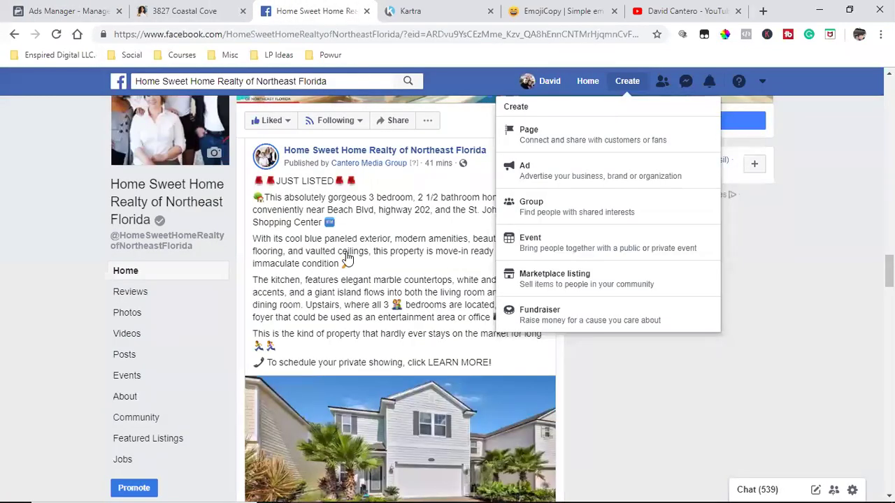
left_click(339, 190)
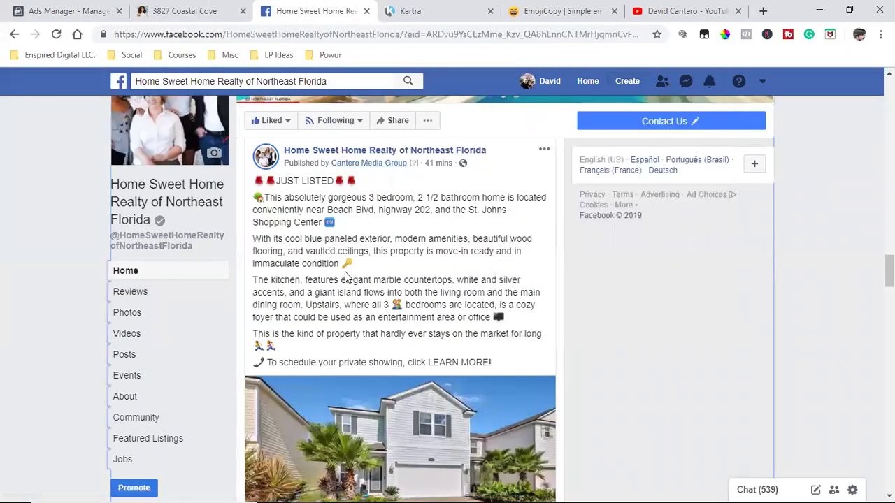
scroll(410, 305, "down", 2)
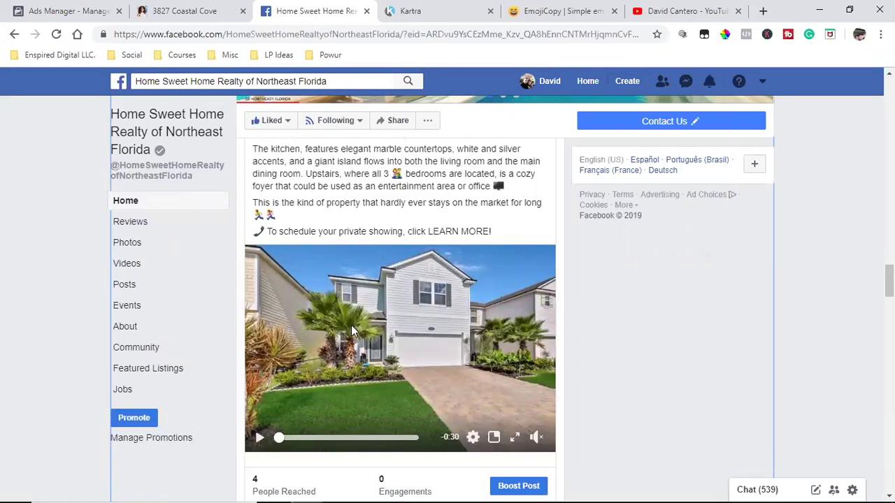
scroll(477, 352, "up", 1)
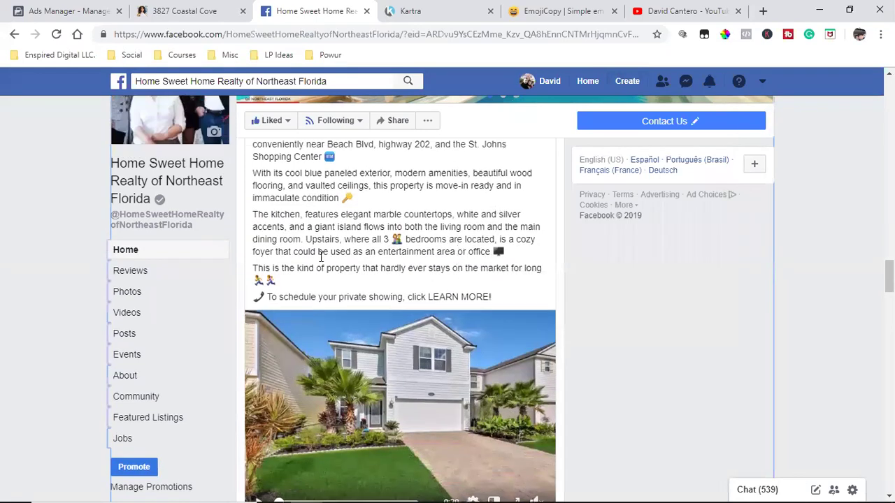
scroll(431, 346, "up", 1)
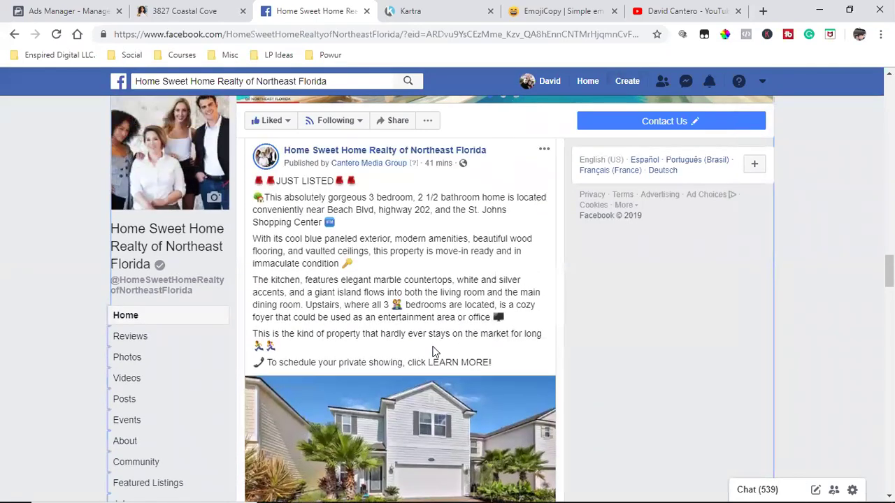
left_click(37, 11)
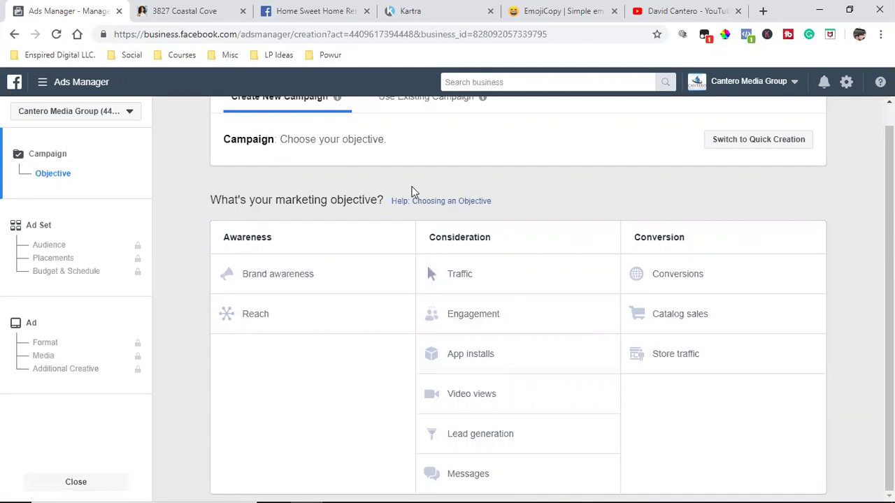
left_click(171, 10)
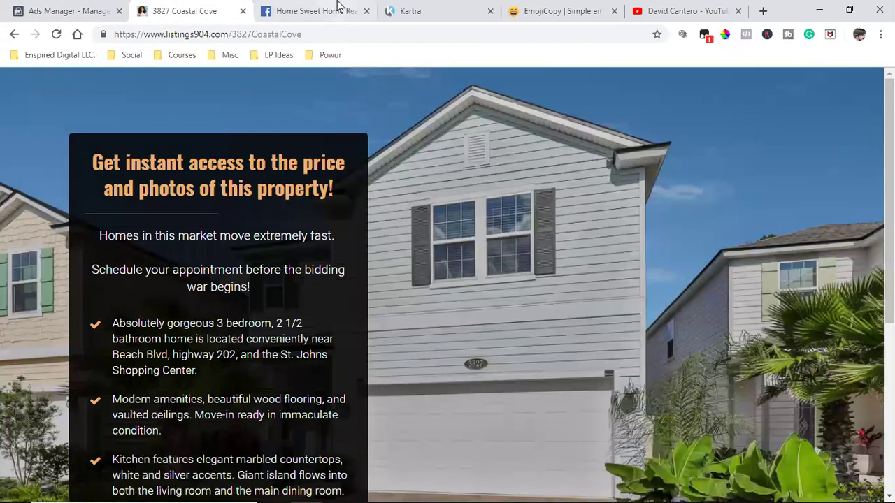
left_click(336, 5)
scroll(384, 367, "down", 2)
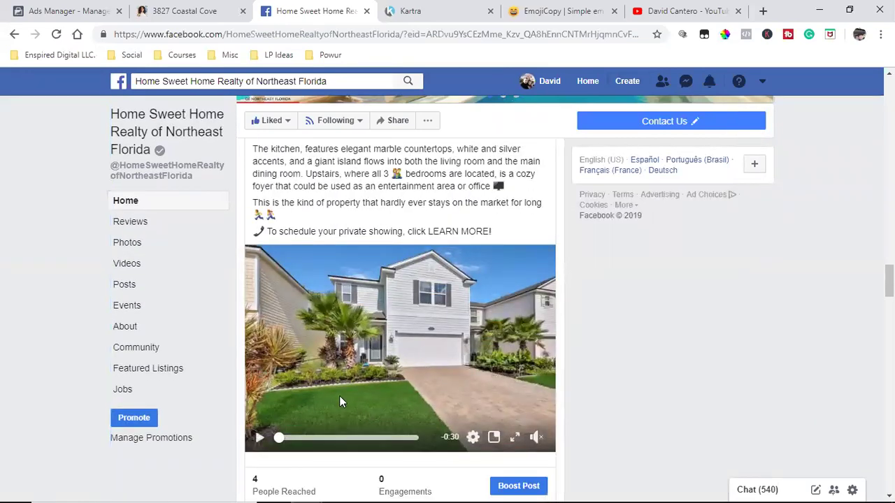
left_click(77, 8)
Pick Video views as the objective, then glance at the listing and Facebook post tabs
left_click(489, 407)
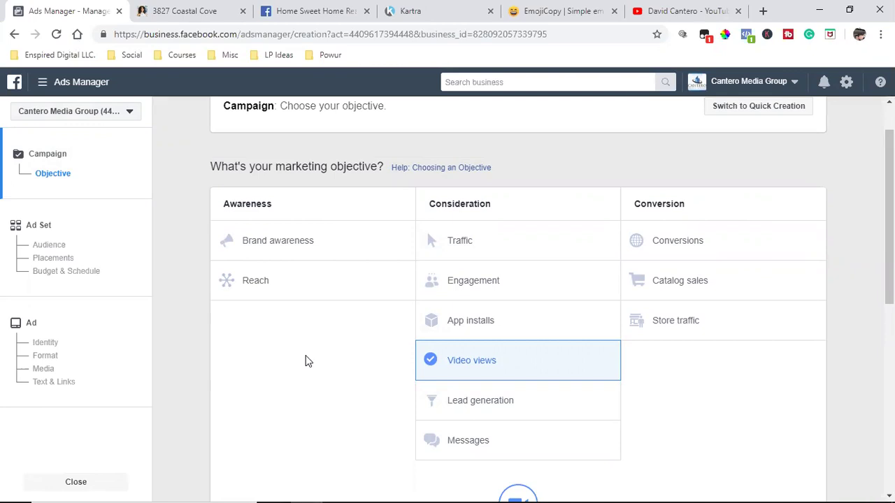
left_click(200, 8)
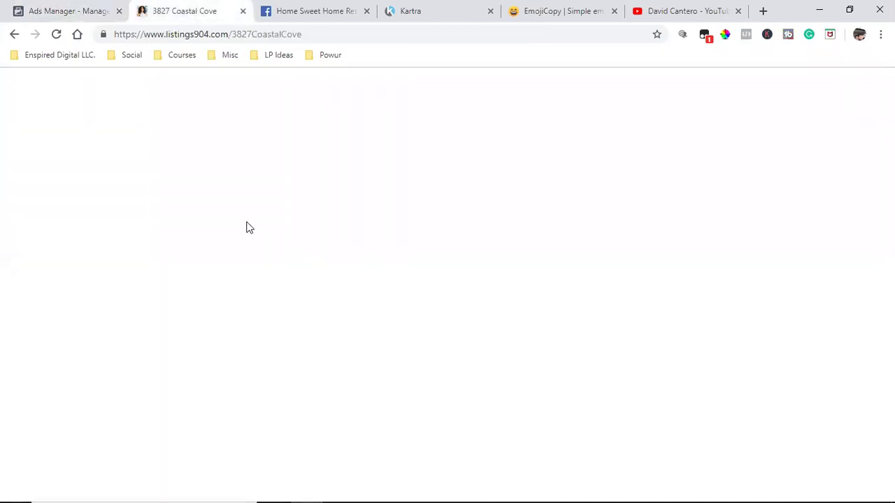
left_click(305, 8)
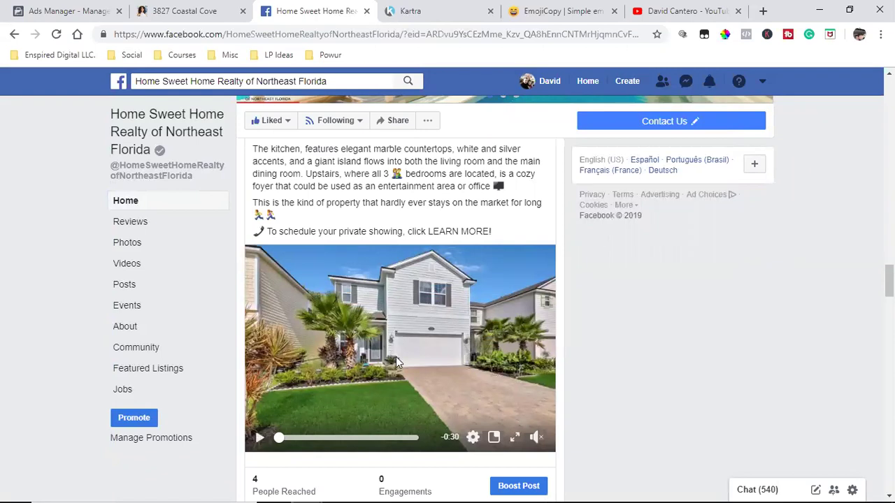
Try Traffic, Engagement and Conversions as campaign objectives, settling back on Traffic
left_click(70, 10)
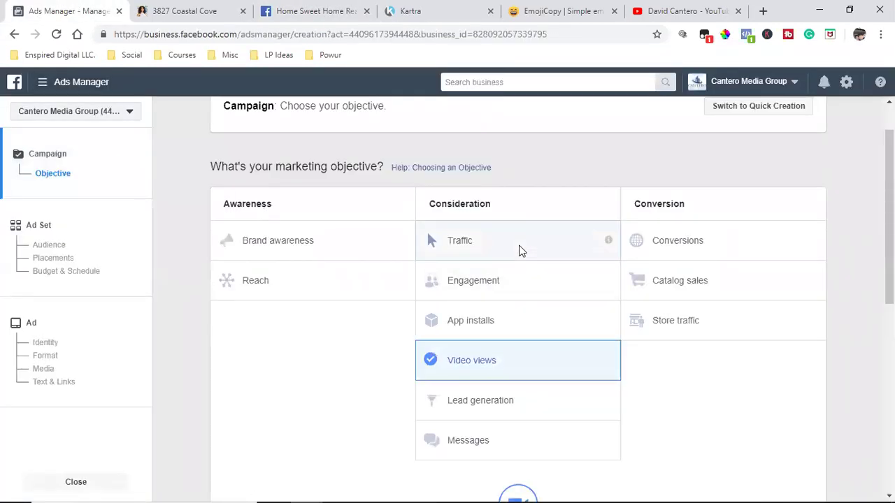
left_click(519, 250)
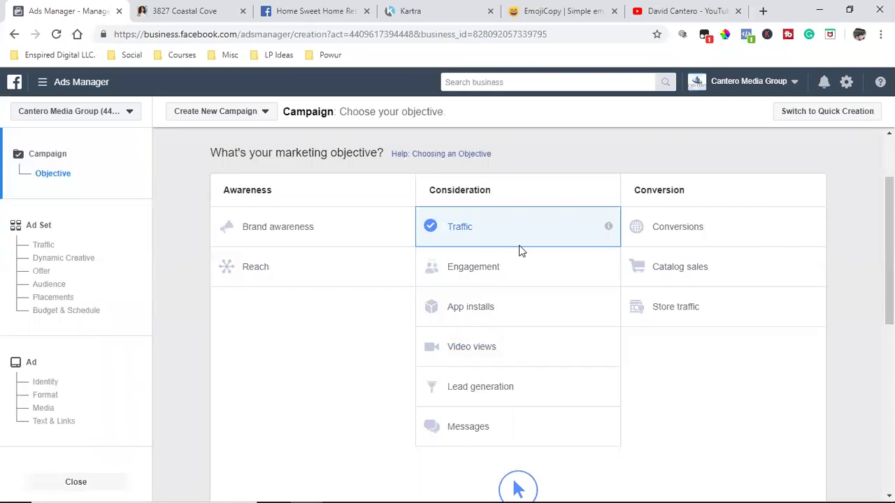
left_click(491, 283)
scroll(491, 283, "down", 1)
scroll(333, 356, "up", 1)
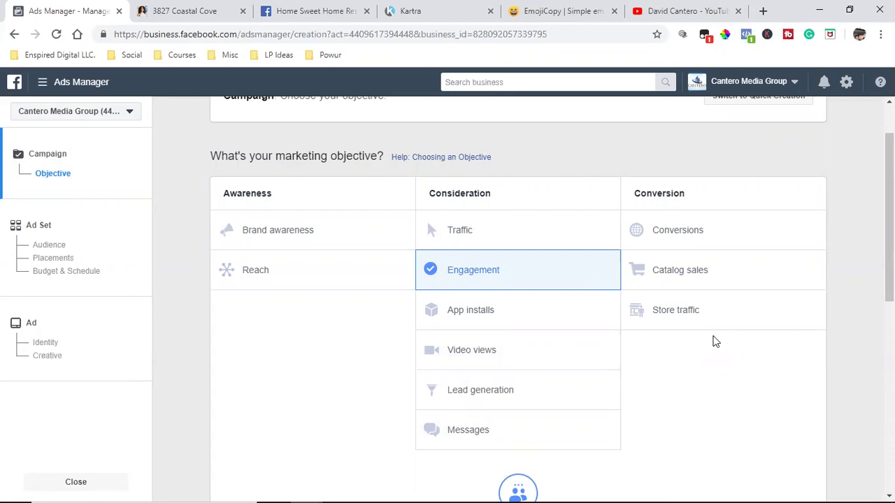
left_click(716, 244)
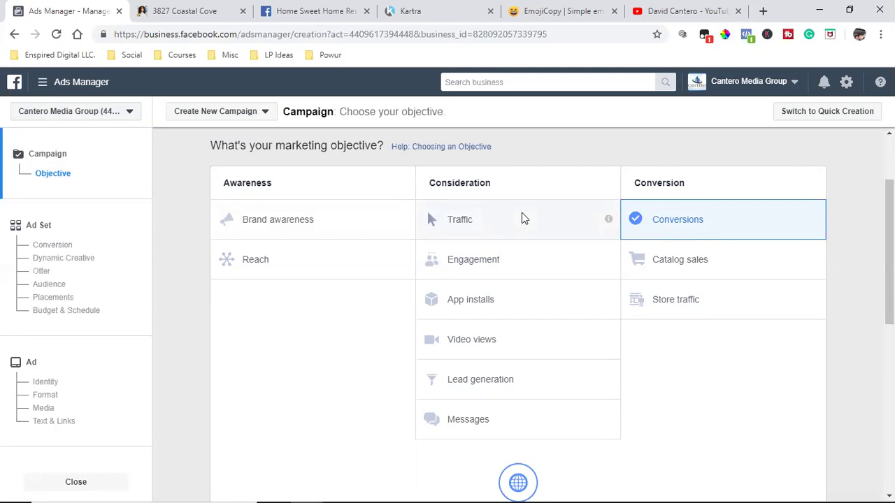
left_click(487, 222)
scroll(520, 262, "down", 2)
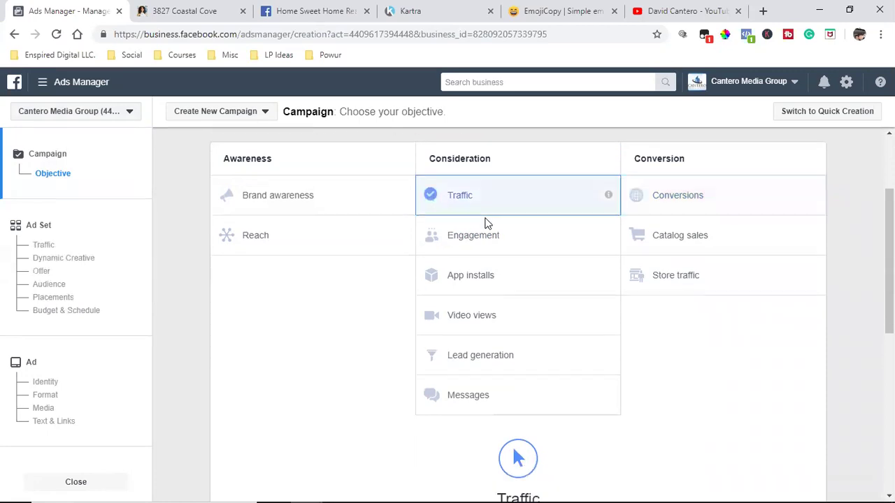
scroll(520, 262, "up", 3)
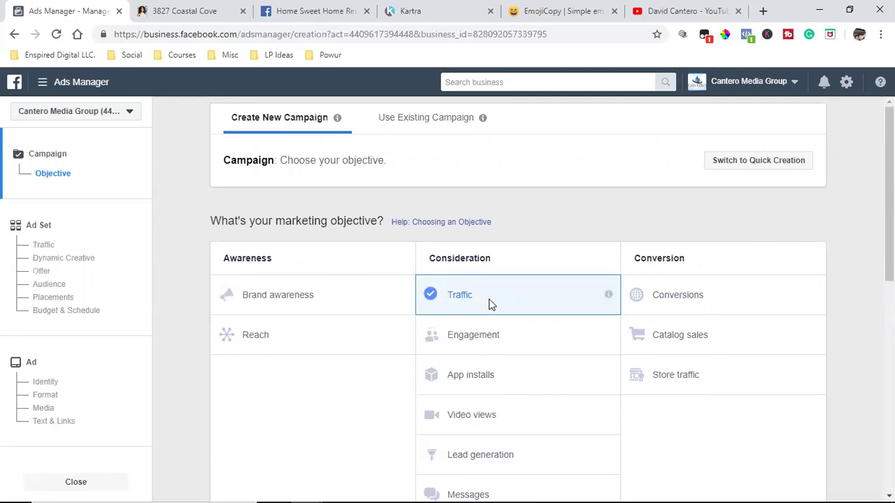
left_click(209, 11)
scroll(550, 422, "down", 3)
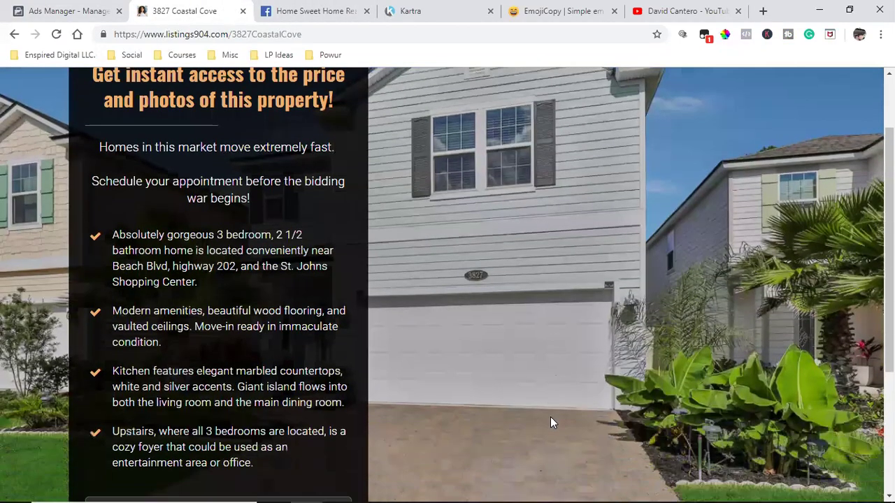
scroll(550, 422, "up", 1)
scroll(551, 423, "down", 1)
scroll(552, 423, "down", 2)
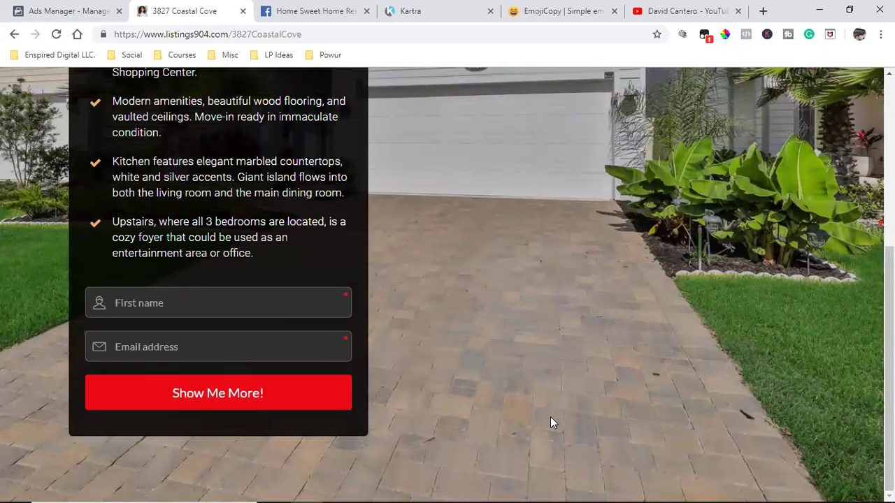
scroll(544, 426, "up", 4)
scroll(544, 423, "down", 4)
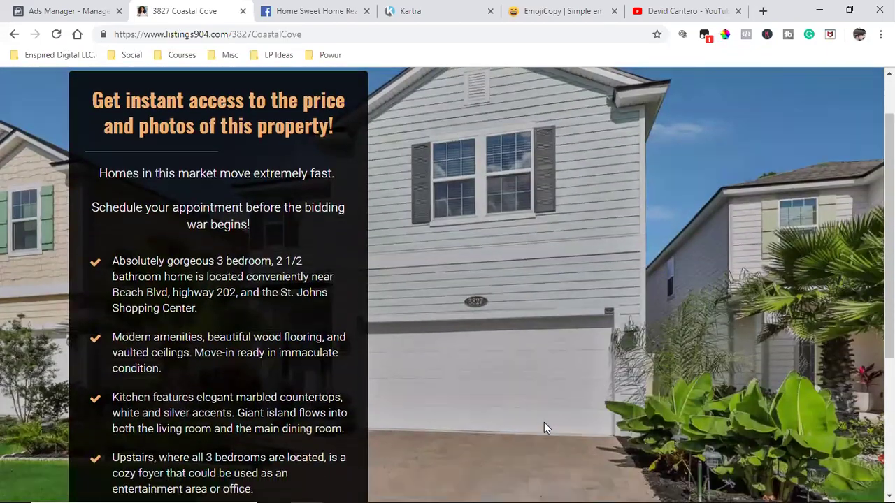
scroll(544, 422, "up", 4)
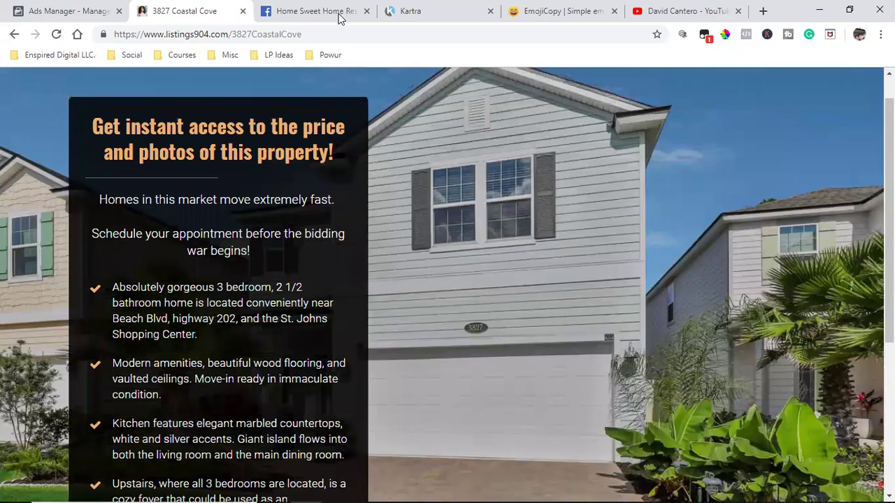
left_click(277, 7)
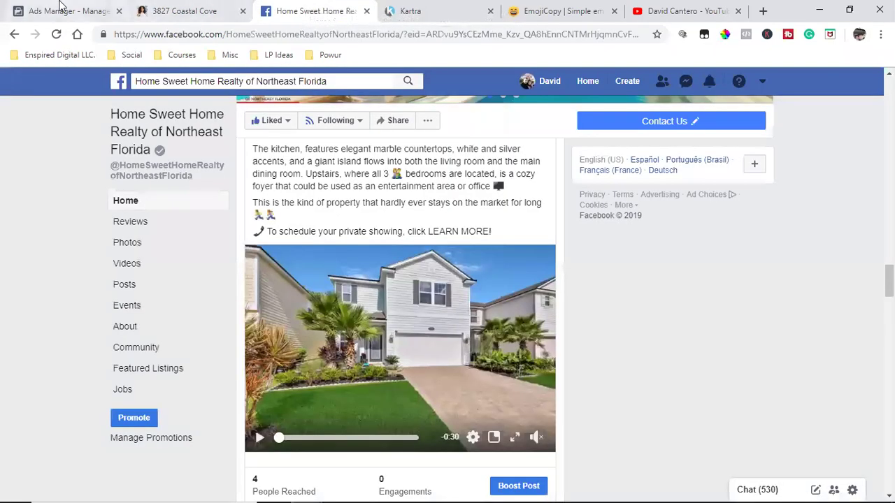
left_click(62, 10)
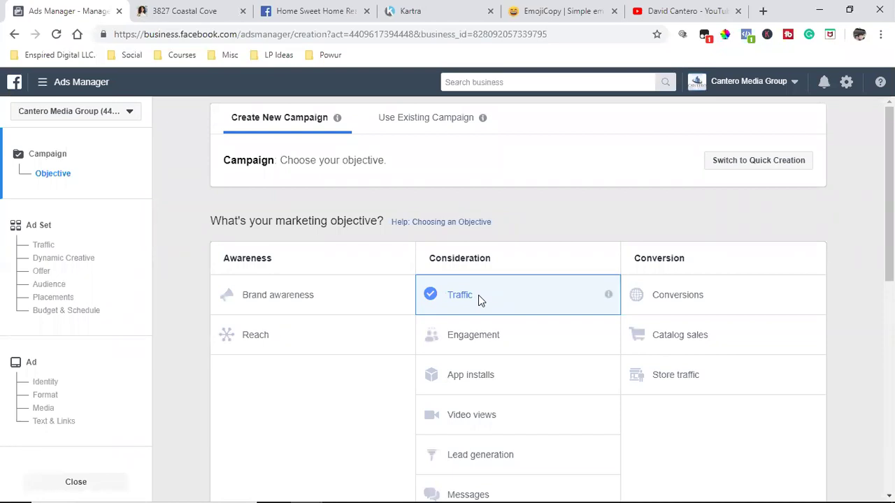
left_click(192, 11)
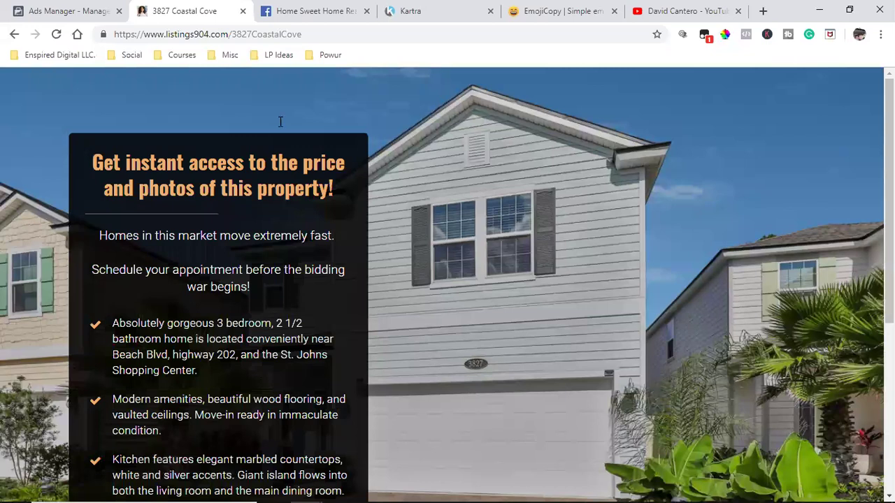
left_click(98, 11)
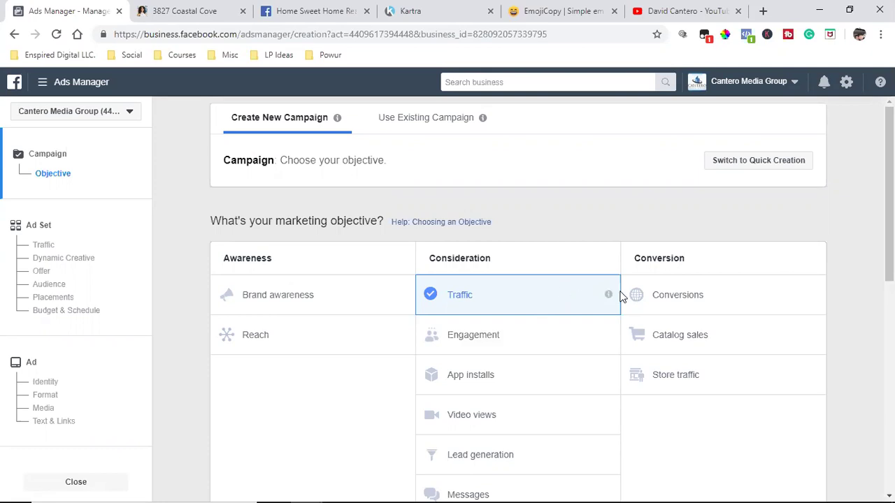
Switch the objective to Conversions twice, each time returning to Traffic
left_click(706, 292)
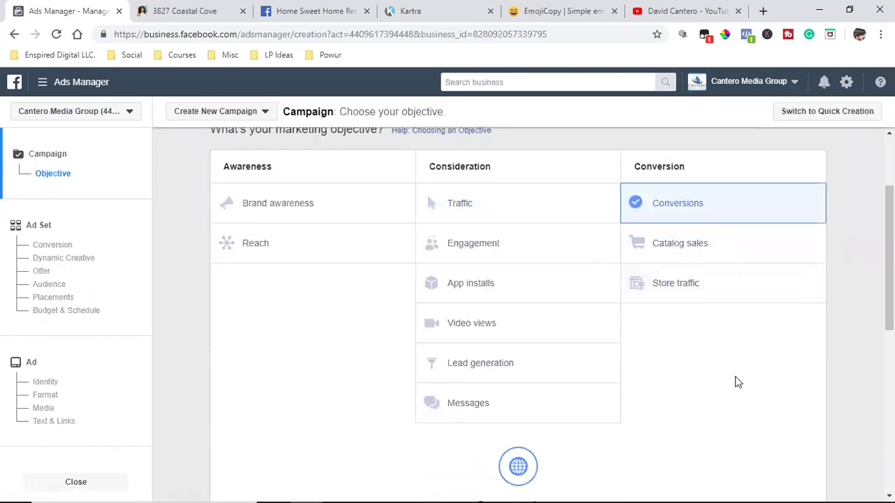
scroll(735, 380, "up", 1)
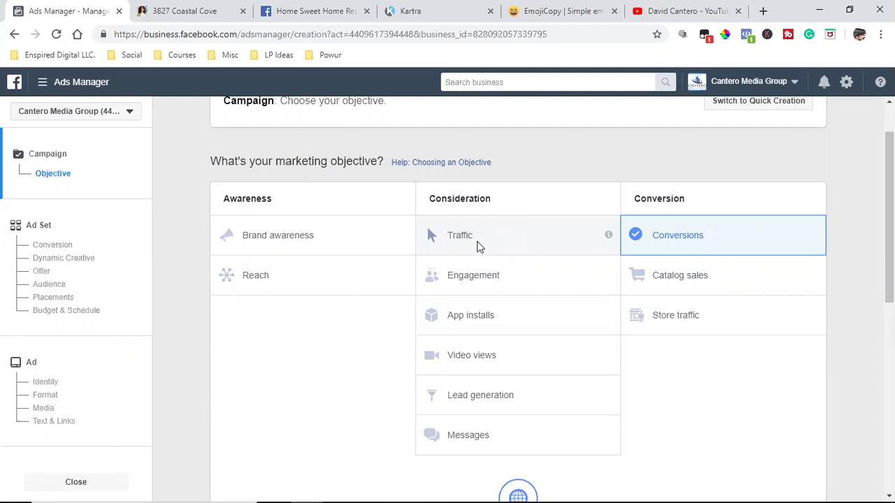
left_click(477, 241)
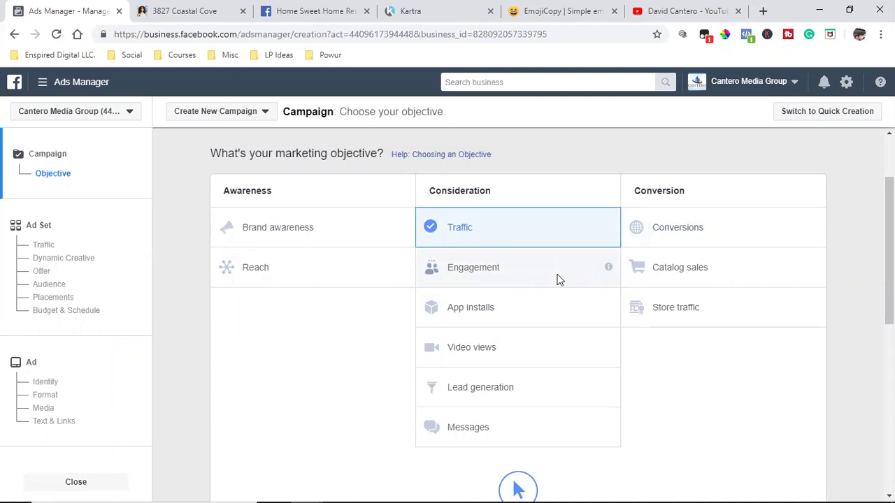
scroll(557, 280, "up", 1)
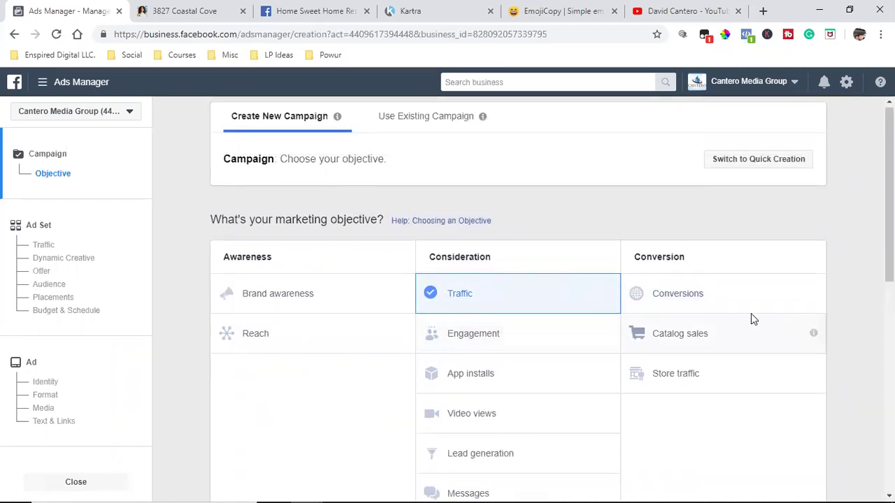
left_click(689, 300)
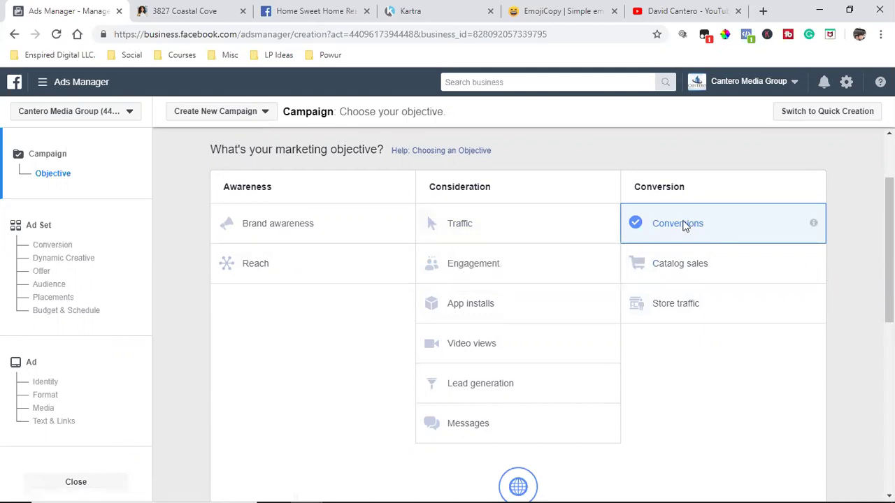
left_click(540, 224)
scroll(517, 352, "up", 3)
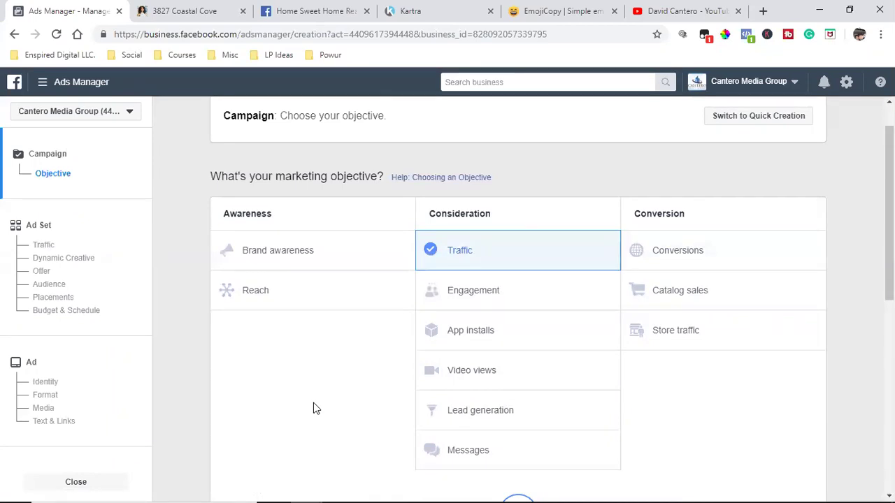
left_click(153, 8)
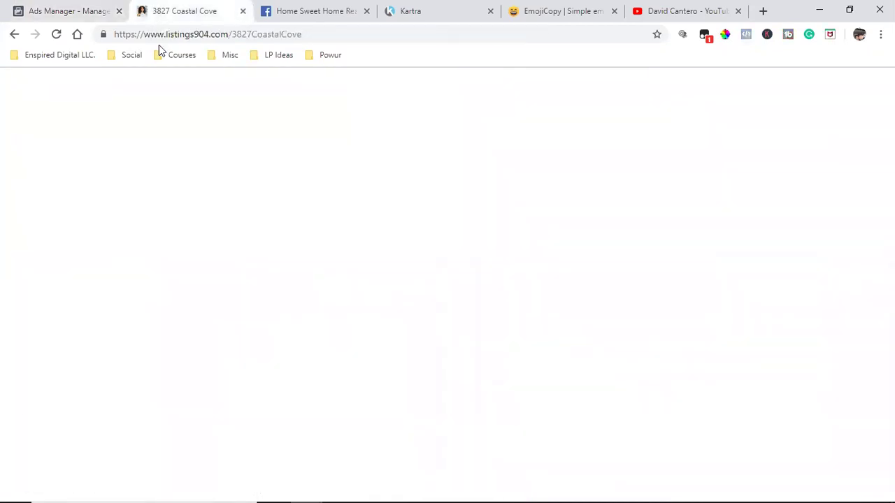
scroll(329, 300, "down", 3)
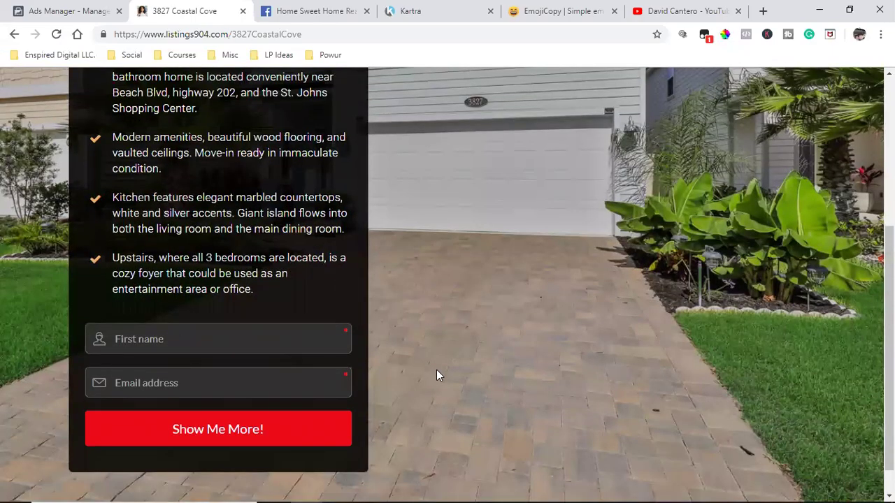
scroll(435, 370, "up", 3)
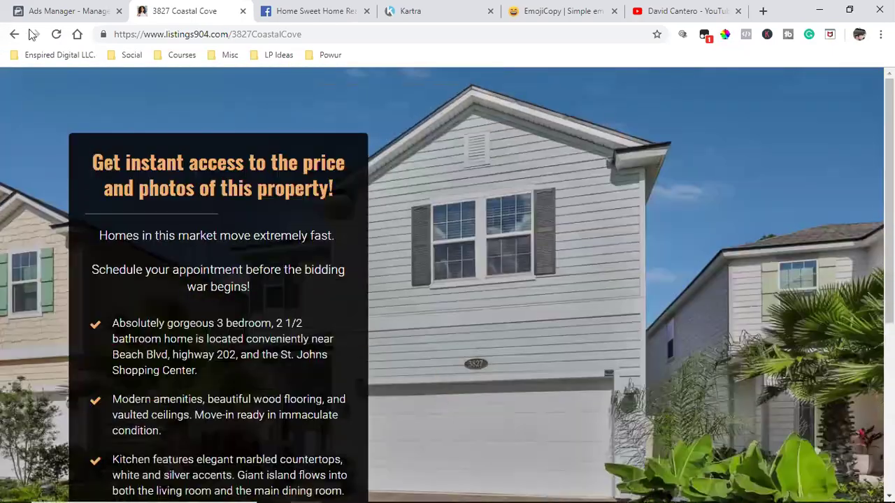
left_click(66, 10)
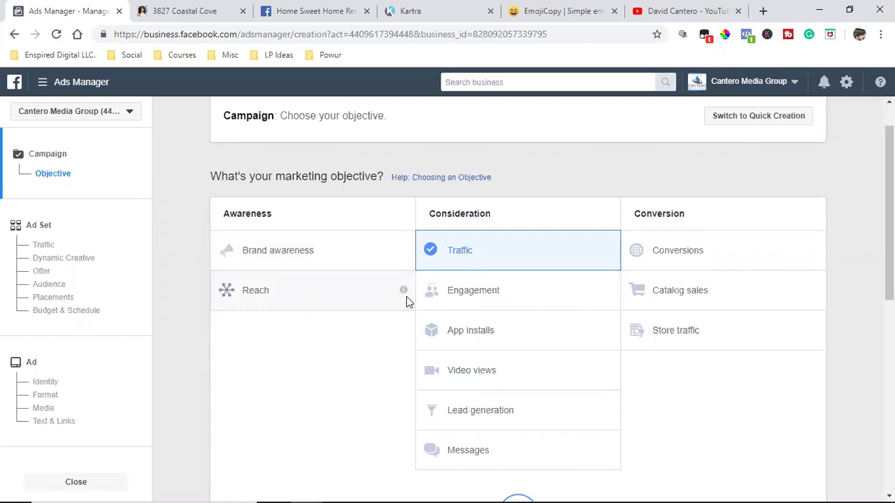
mouse_move(404, 294)
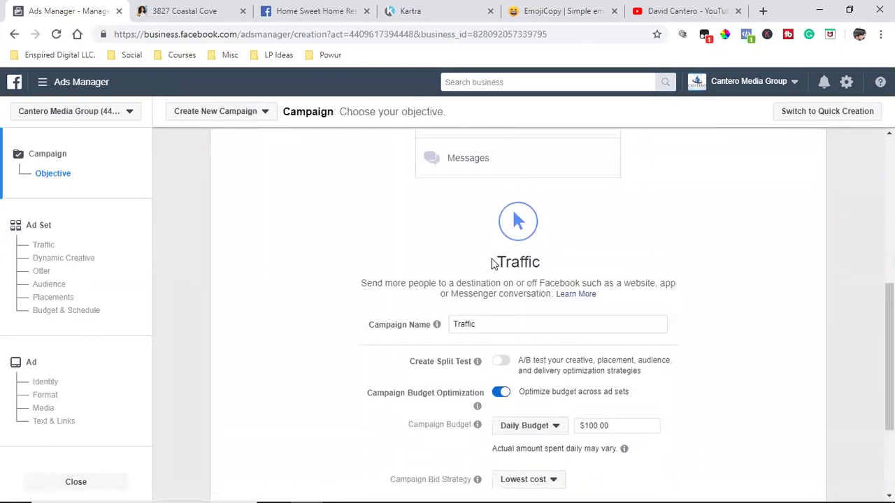
left_click(487, 323)
type("Lanidn")
key("BackSpace")
key("BackSpace")
key("BackSpace")
type("ging Page")
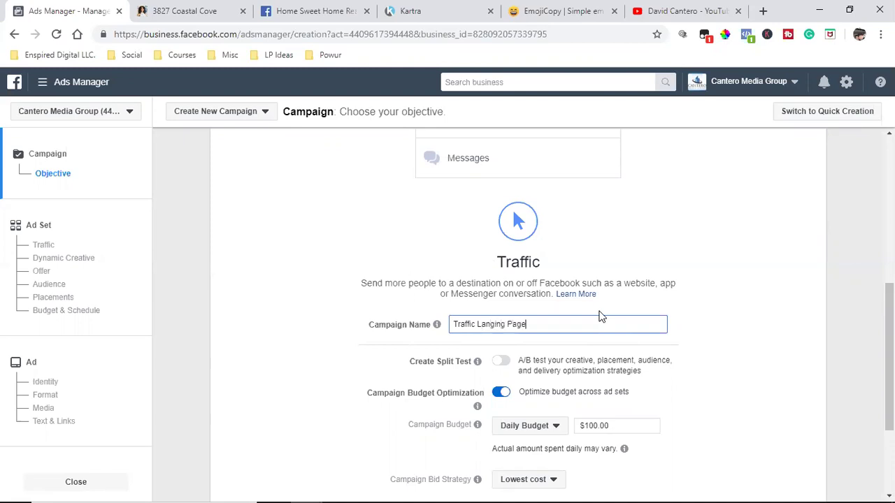
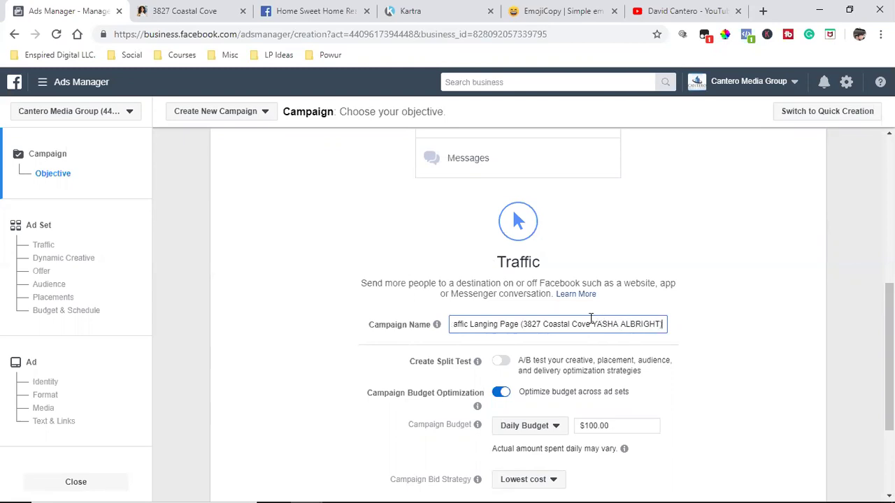
left_click(499, 396)
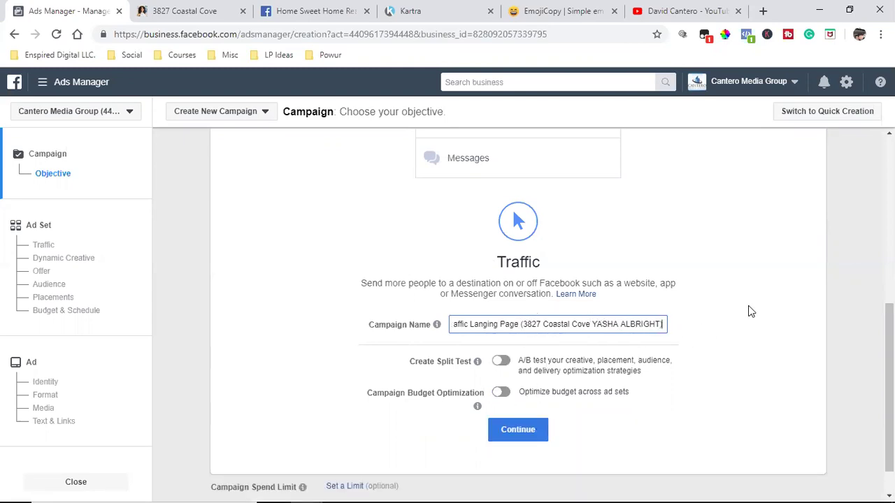
scroll(752, 312, "down", 1)
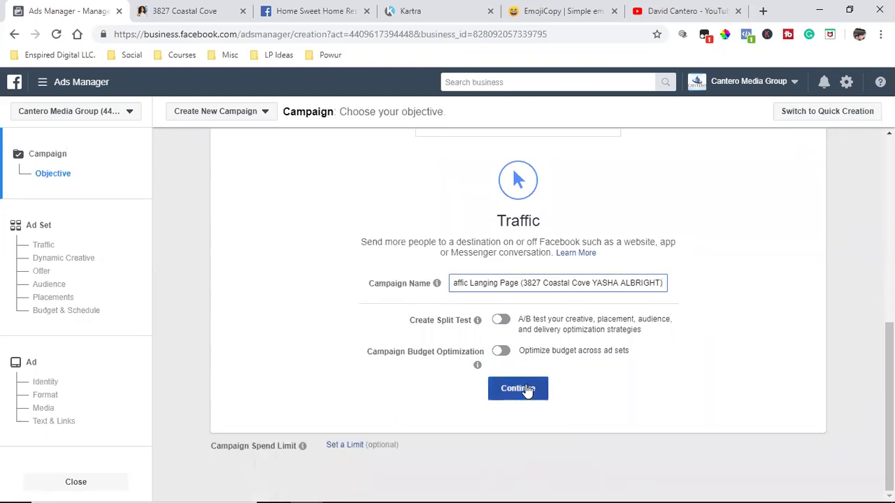
Continue to ad set setup and choose Website as the traffic destination
left_click(526, 390)
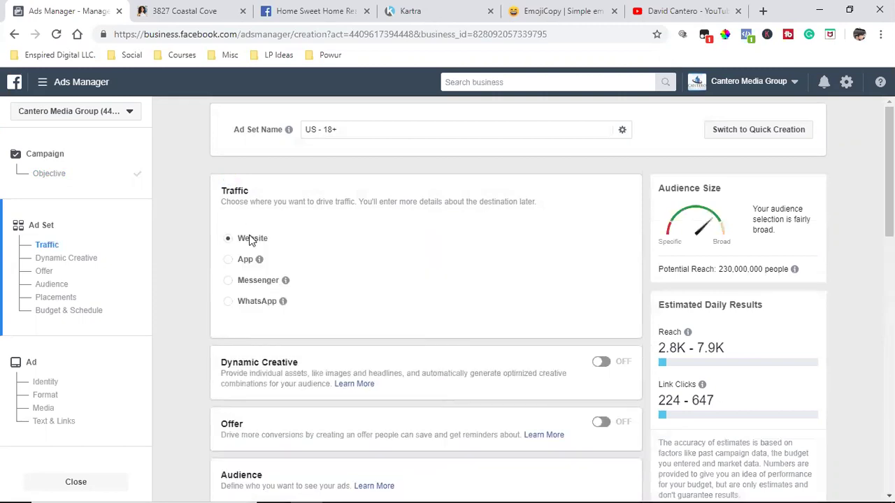
double_click(249, 240)
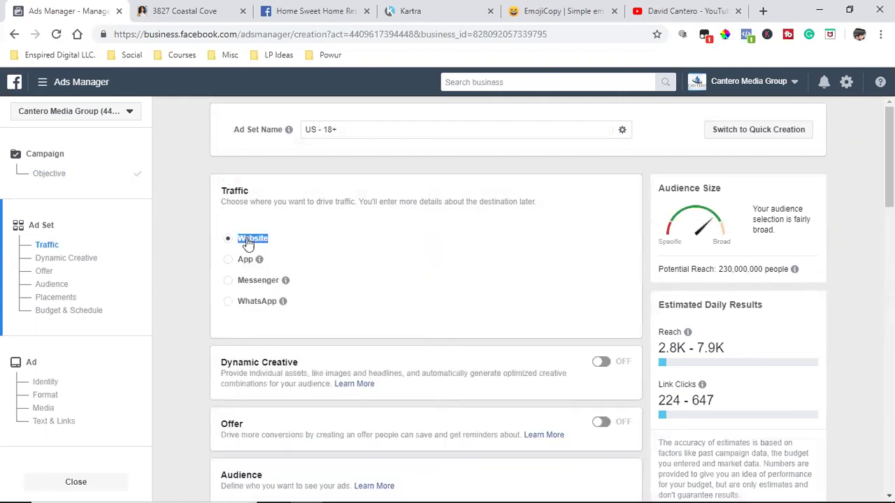
left_click(304, 244)
Set location targeting to 'People who live in this location' for the United States
scroll(304, 244, "down", 2)
scroll(304, 294, "down", 2)
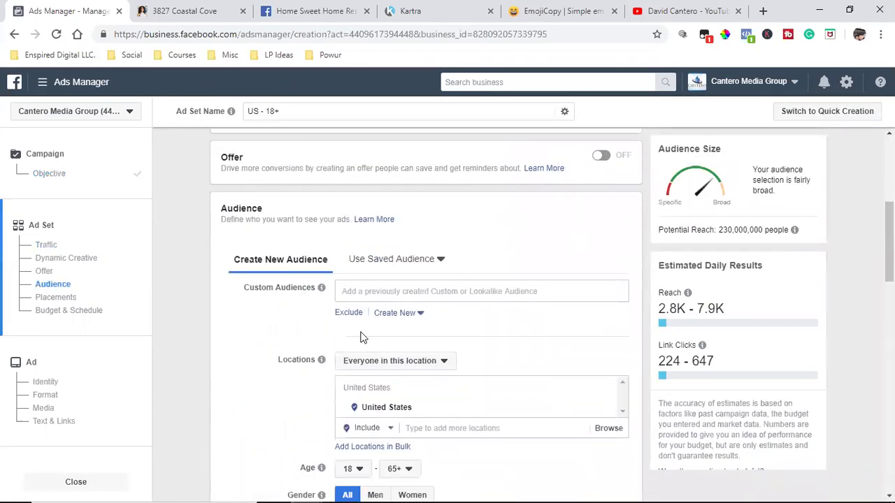
scroll(347, 321, "down", 1)
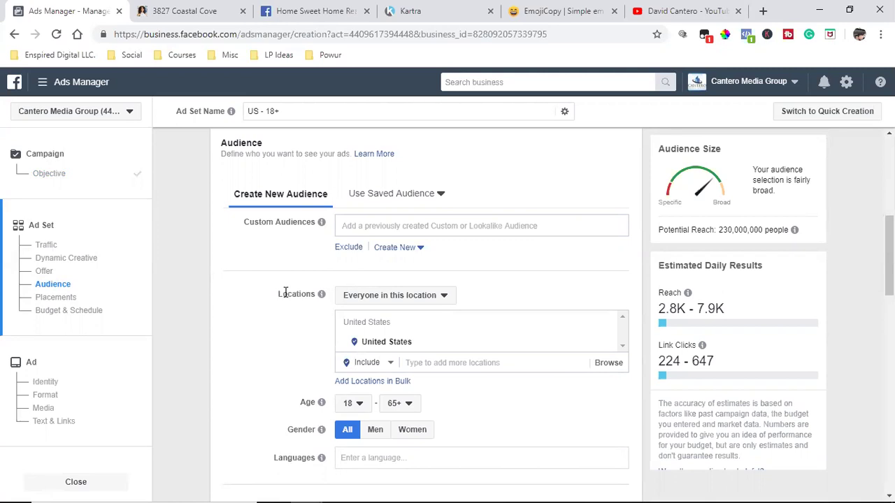
left_click(368, 301)
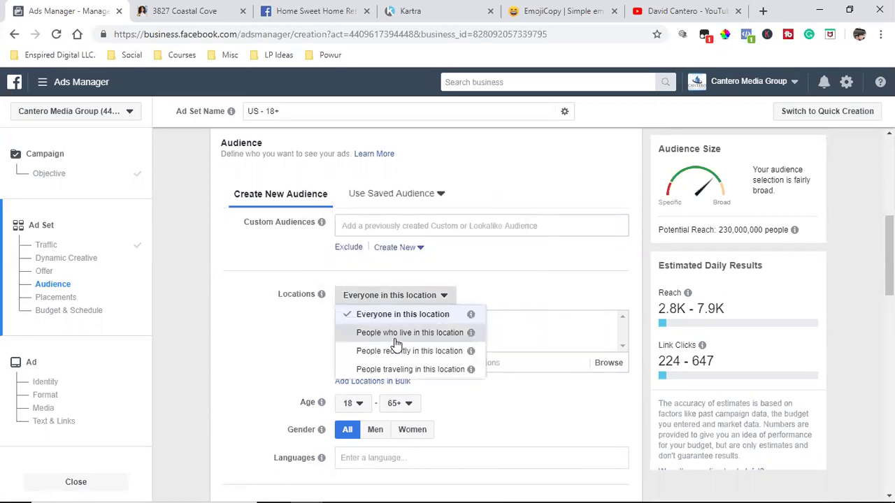
key("Return")
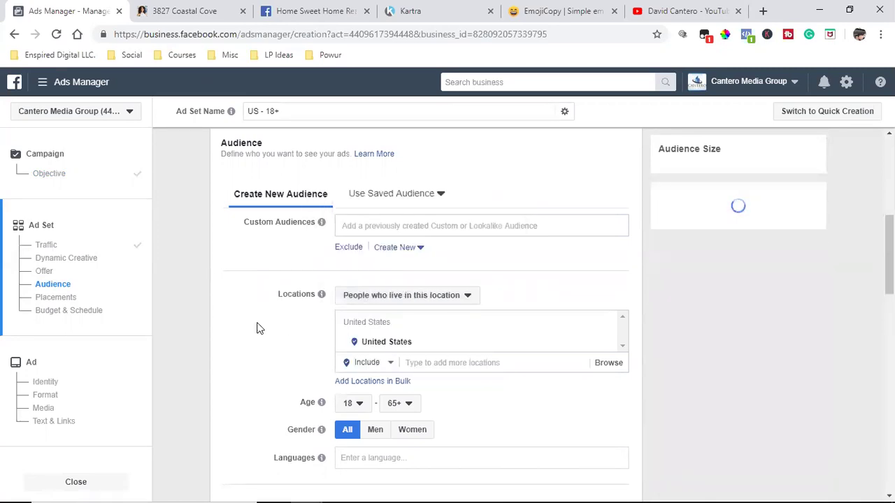
scroll(258, 328, "down", 1)
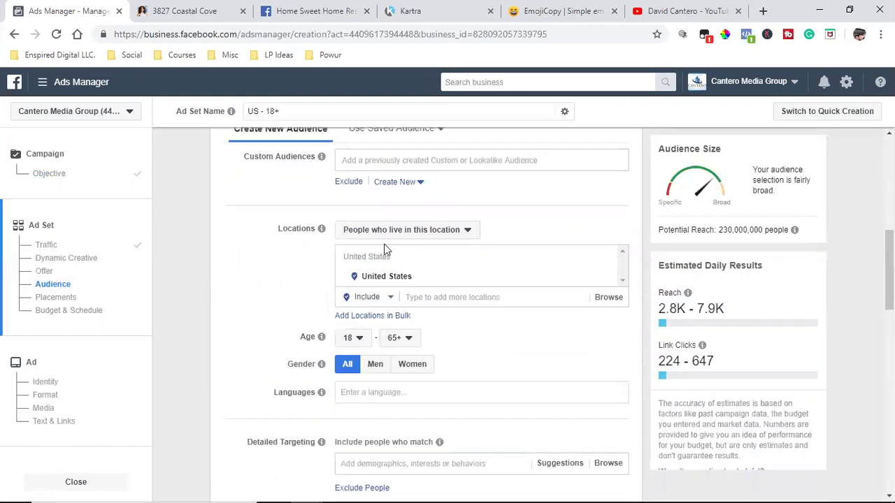
scroll(293, 288, "up", 1)
scroll(293, 288, "down", 1)
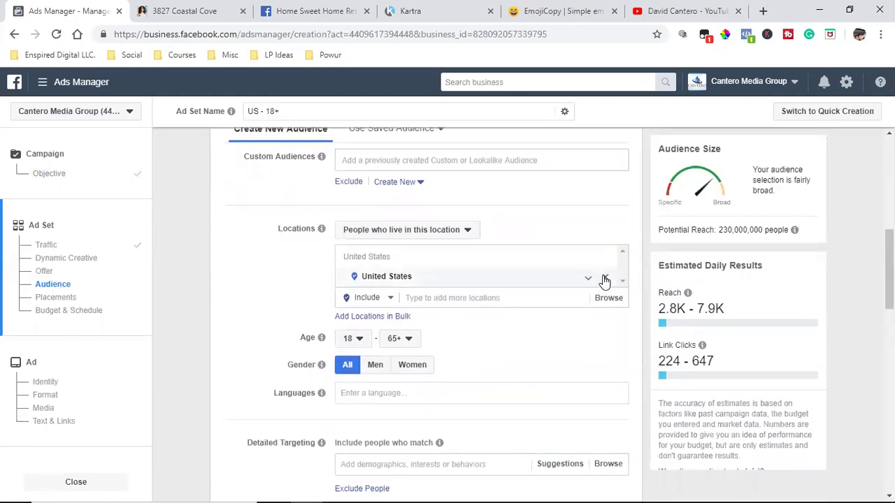
Replace United States with Jacksonville, Florida as the target location, keeping the 25-mile radius
key("BackSpace")
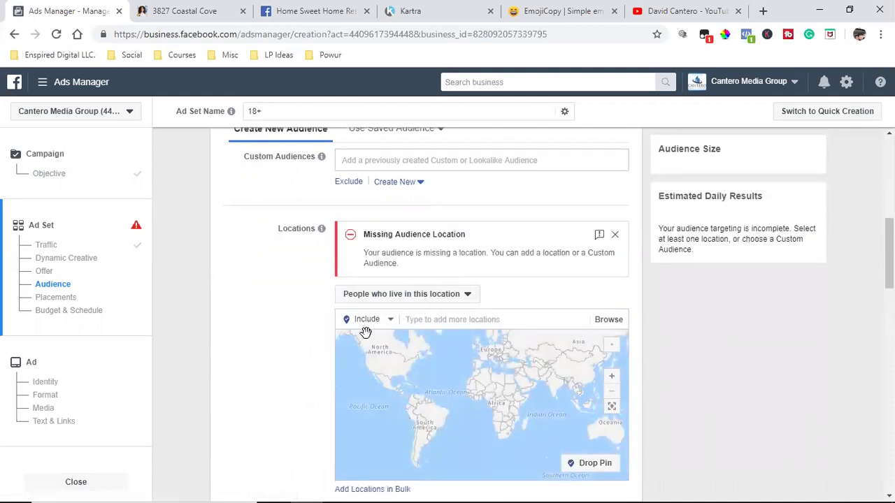
left_click(449, 323)
type("JACKSO")
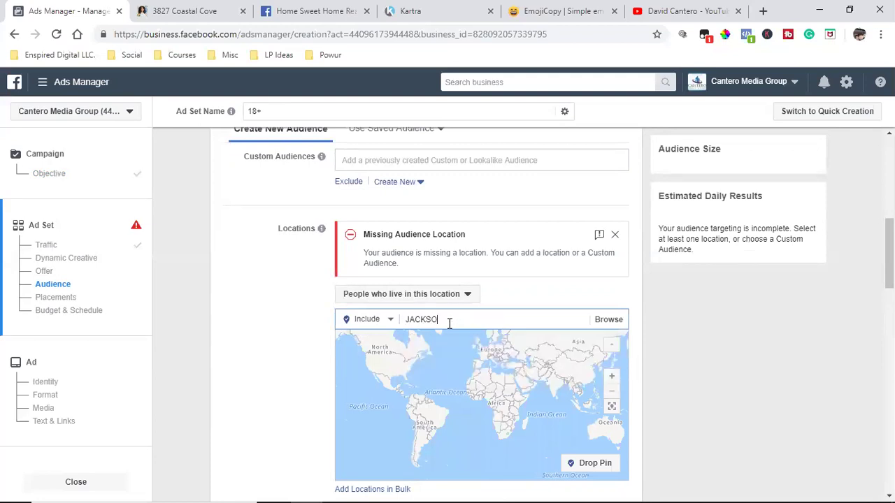
type("Nville")
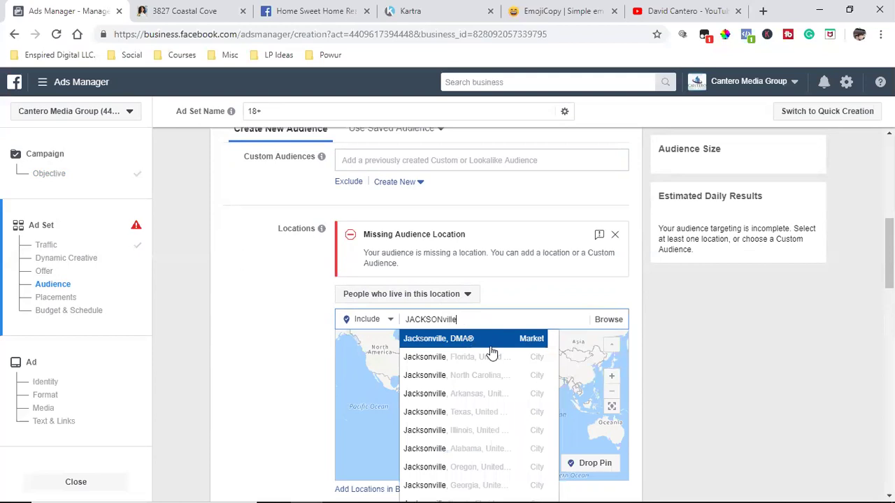
left_click(467, 358)
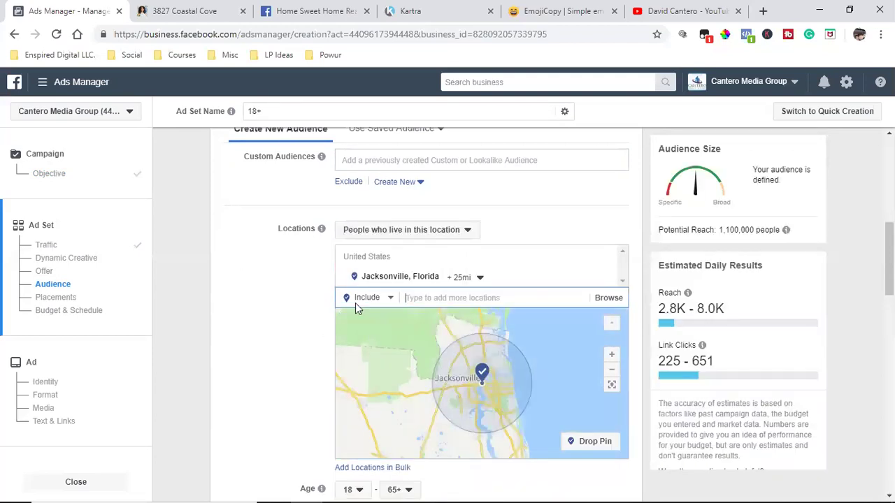
left_click(474, 279)
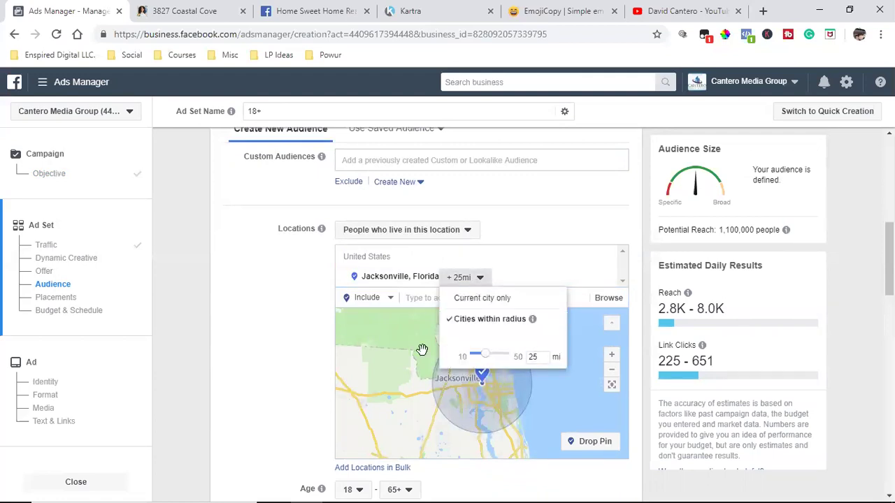
left_click(296, 328)
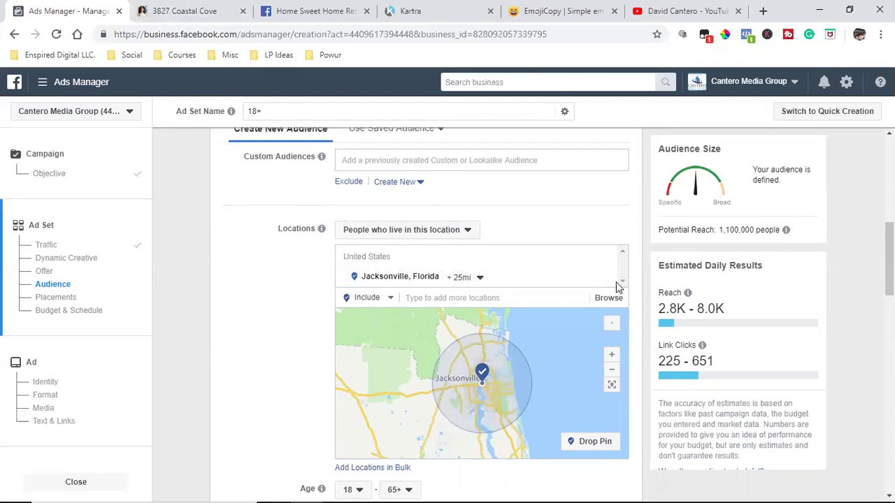
key("BackSpace")
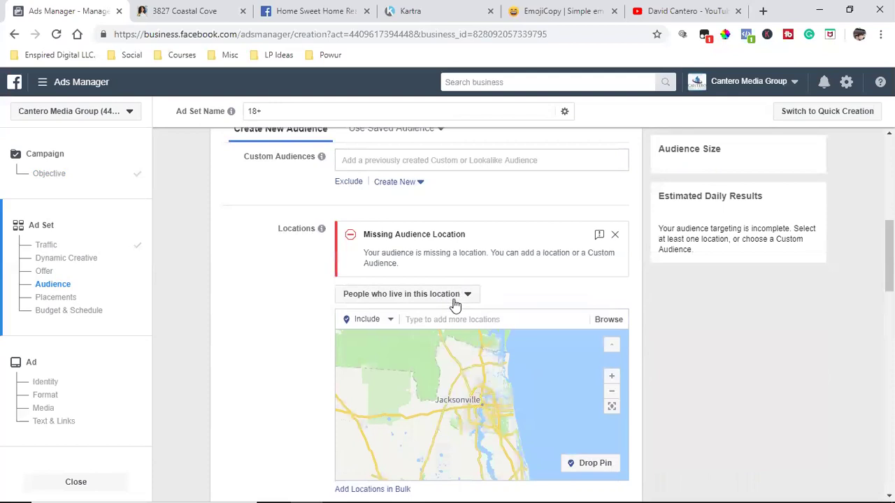
left_click(433, 320)
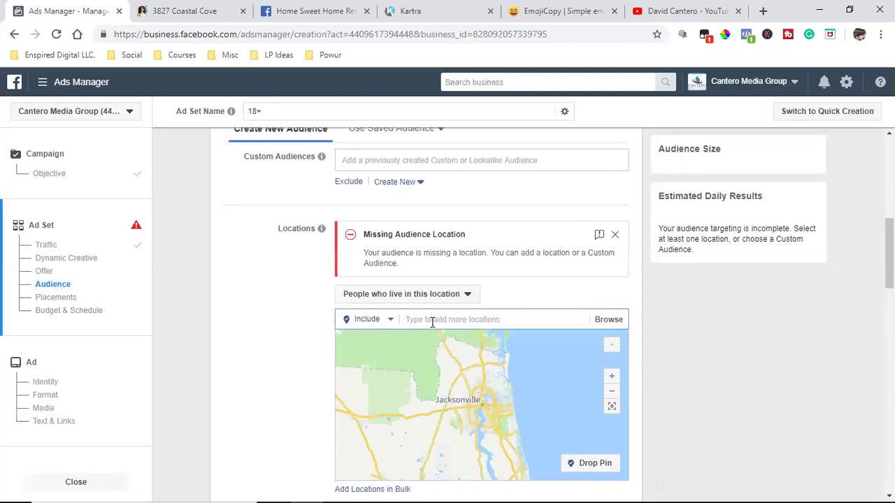
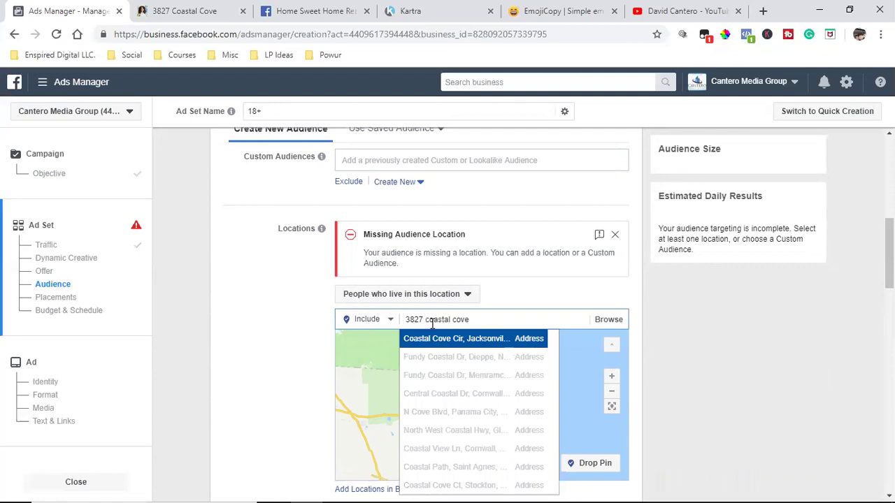
key("Return")
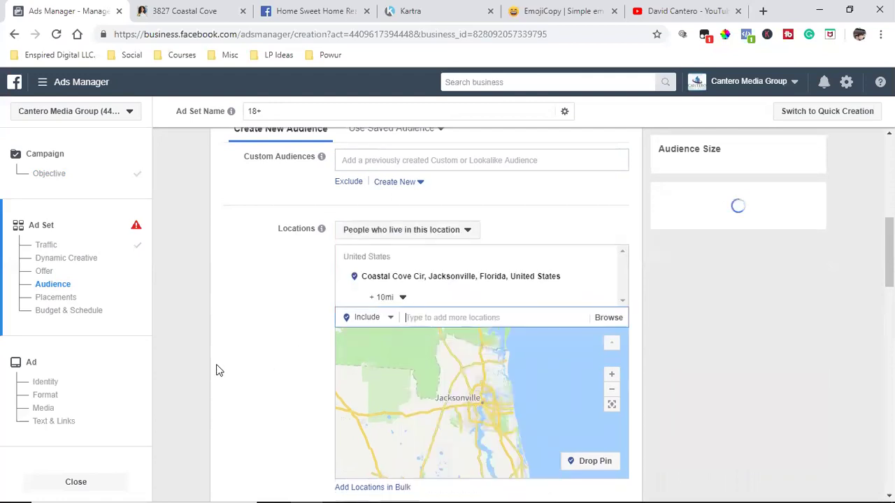
Widen the Coastal Cove Cir location radius from 10 to 20 miles
scroll(227, 360, "down", 1)
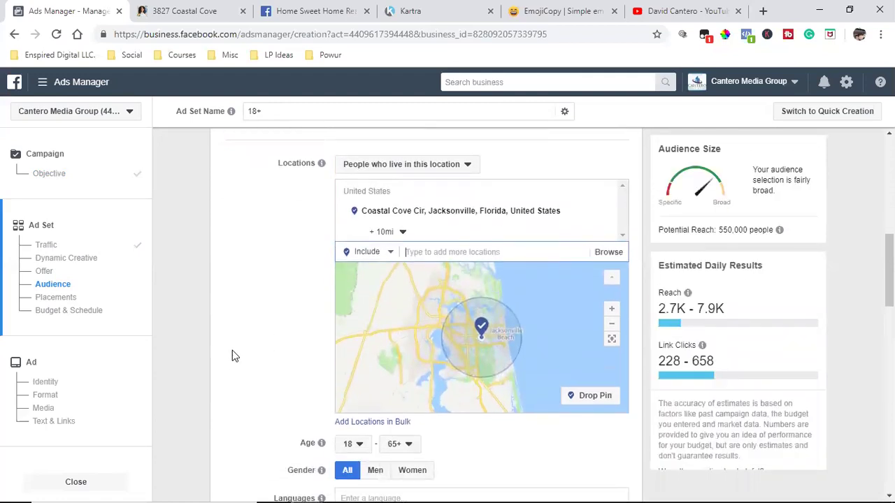
left_click(403, 236)
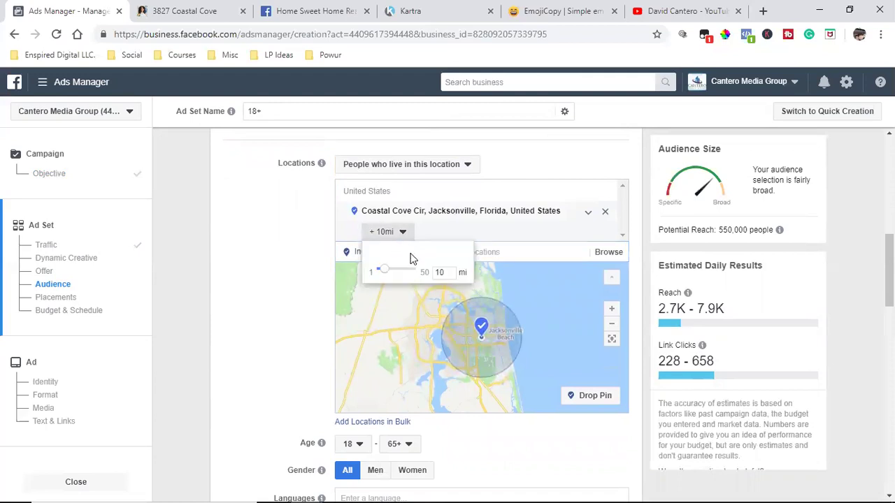
double_click(439, 272)
type("20")
key("Return")
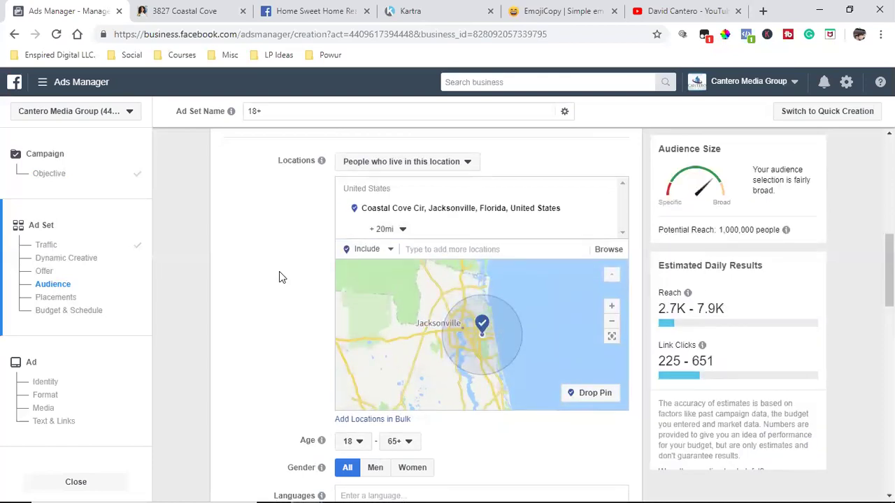
Bring up the list of minimum audience ages
scroll(315, 294, "down", 2)
left_click(353, 313)
scroll(367, 276, "down", 2)
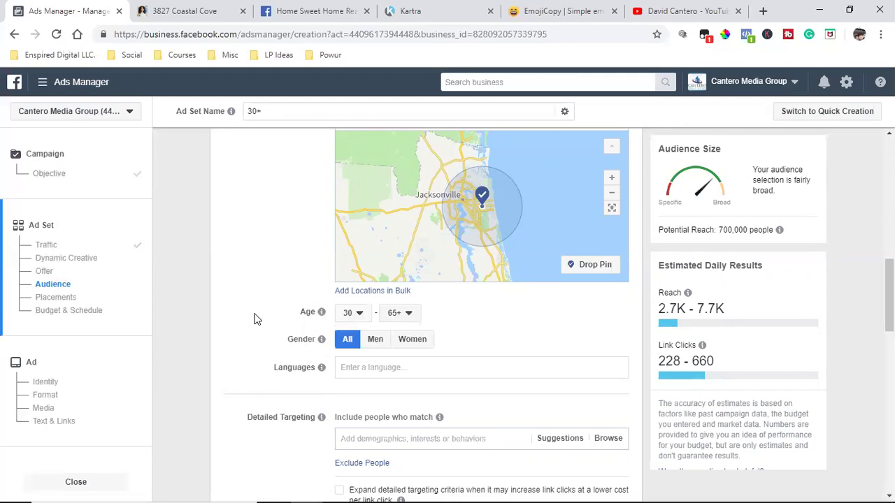
Scroll through the 30+ ad set's audience settings to reach Detailed Targeting
scroll(266, 320, "up", 4)
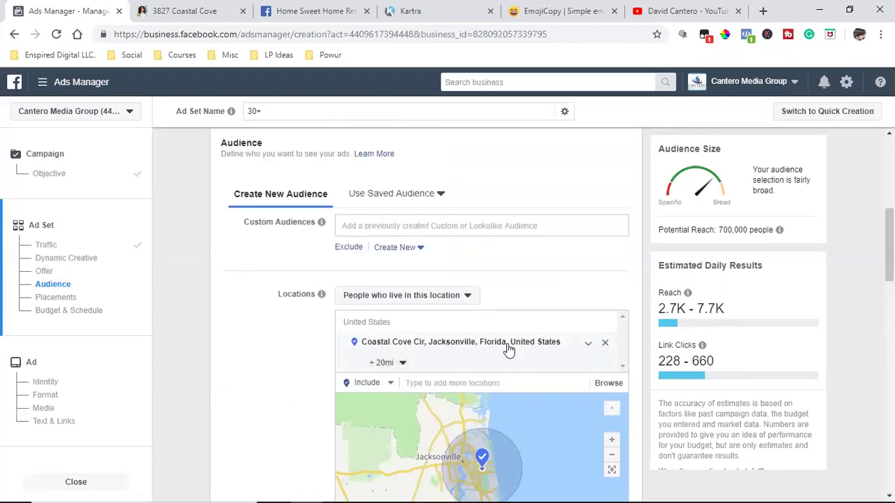
scroll(283, 360, "down", 2)
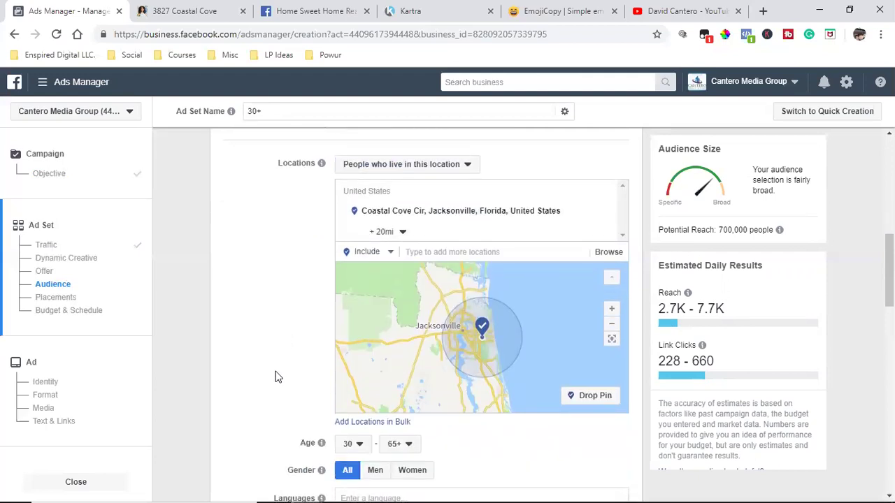
scroll(275, 377, "down", 2)
scroll(275, 377, "up", 1)
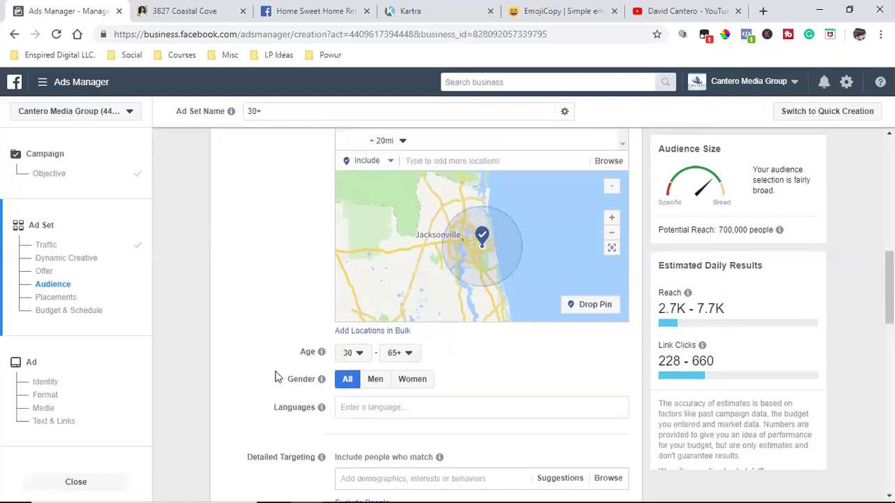
scroll(277, 376, "up", 2)
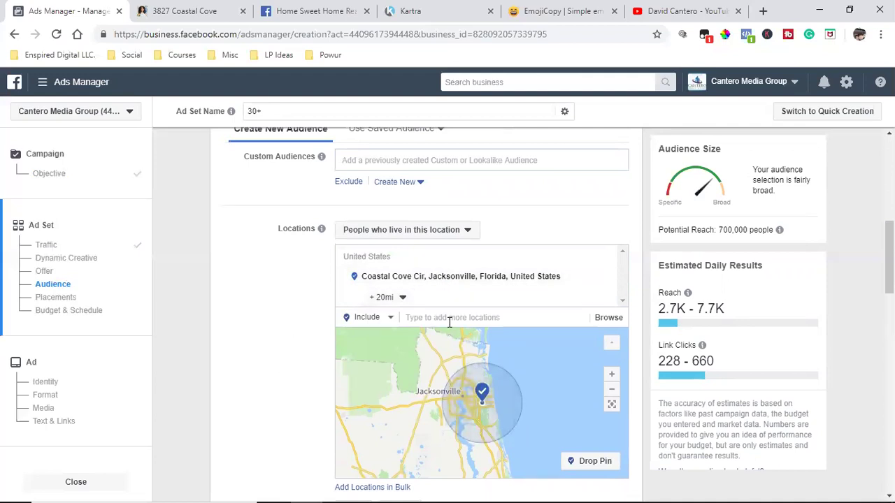
scroll(281, 347, "down", 4)
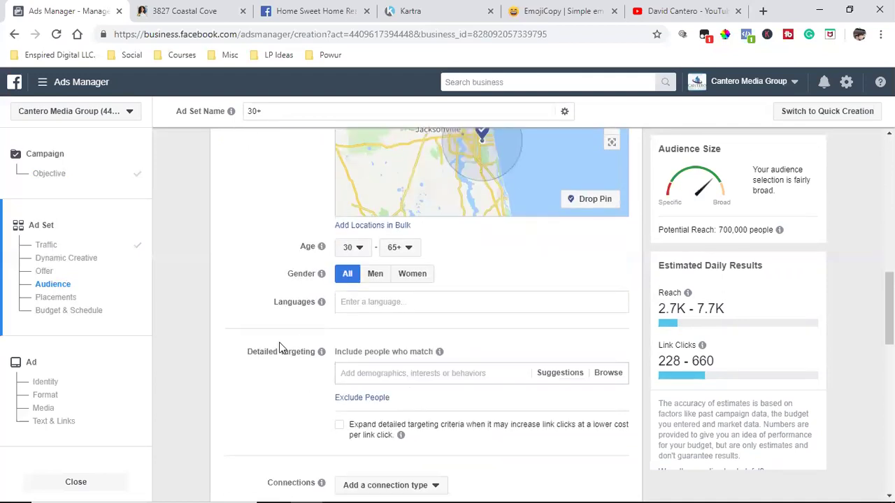
scroll(280, 347, "down", 2)
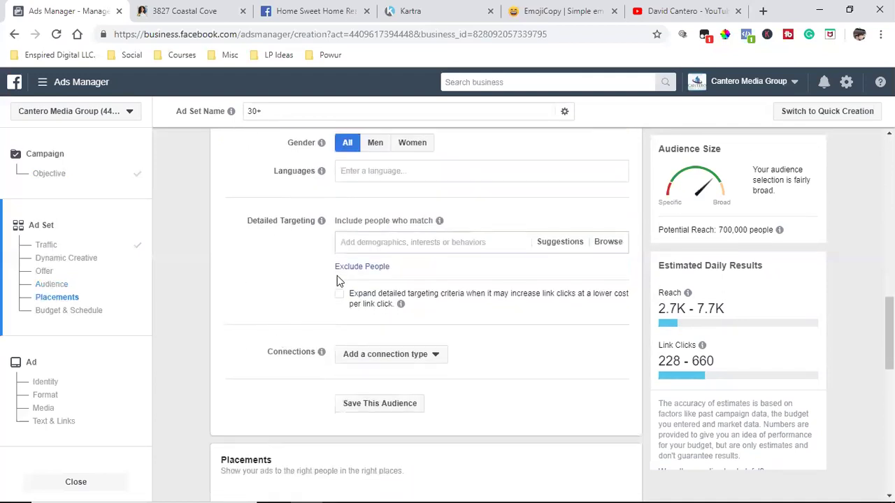
Search for 'homeowner' in Detailed Targeting and add it as an interest
left_click(446, 242)
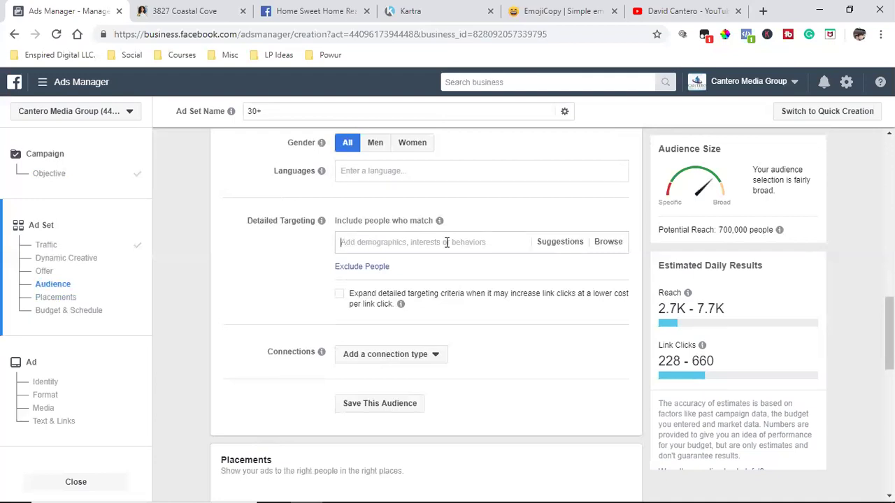
type("homeo")
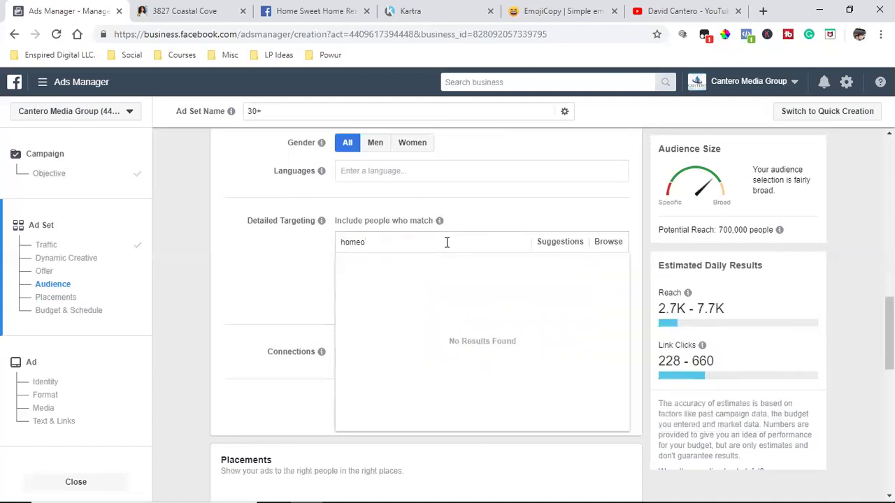
type("we")
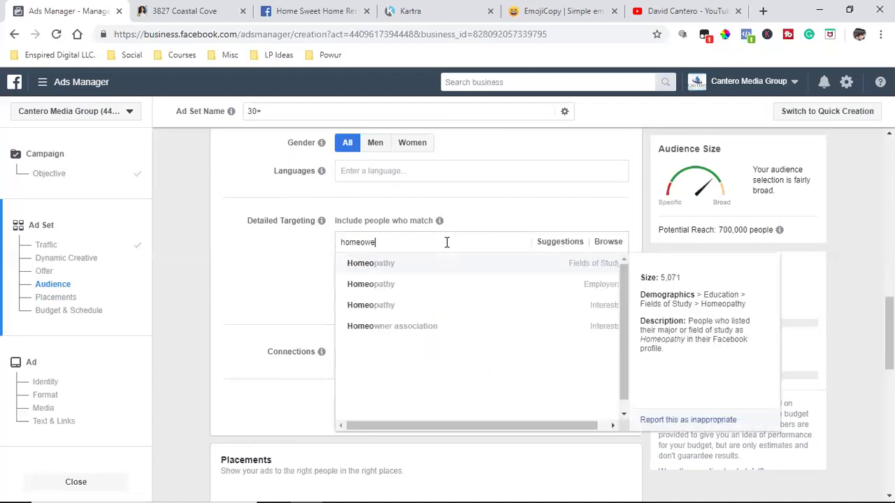
type("r")
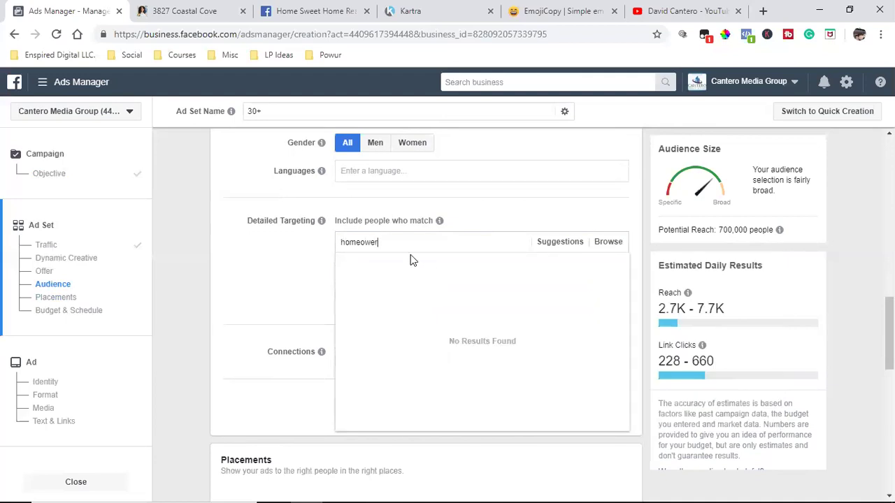
double_click(393, 243)
left_click(393, 243)
key("BackSpace")
key("BackSpace")
type("ner")
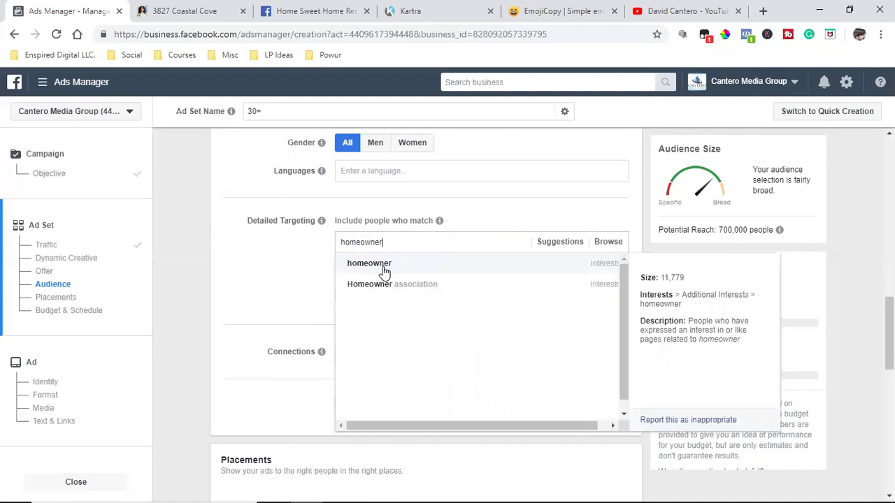
left_click(384, 266)
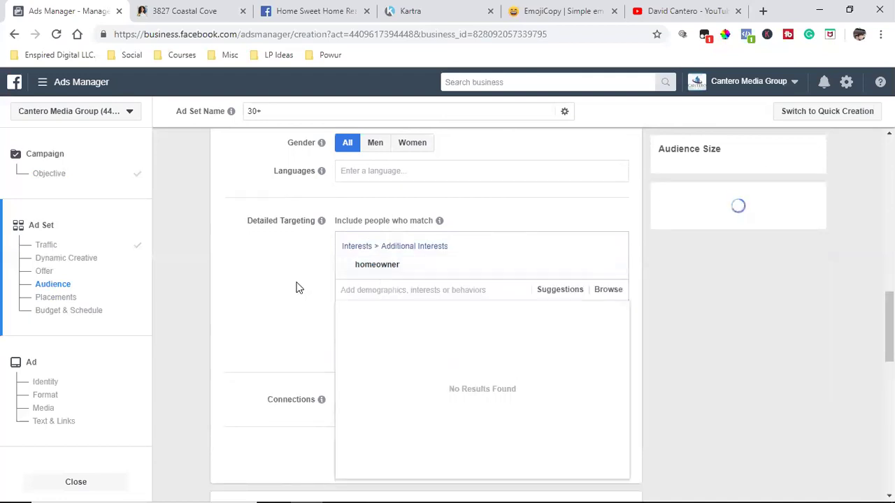
scroll(296, 287, "down", 2)
scroll(290, 282, "up", 1)
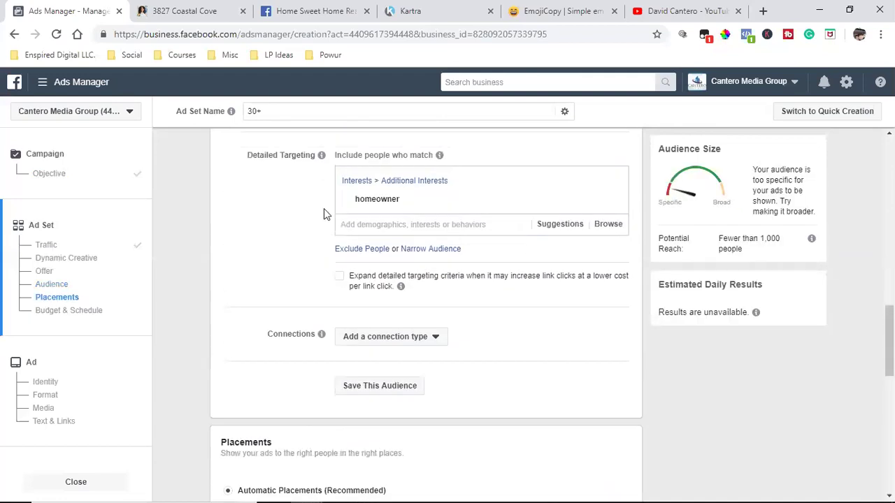
mouse_move(382, 209)
Add House Hunting from the suggested interests alongside homeowner
left_click(564, 236)
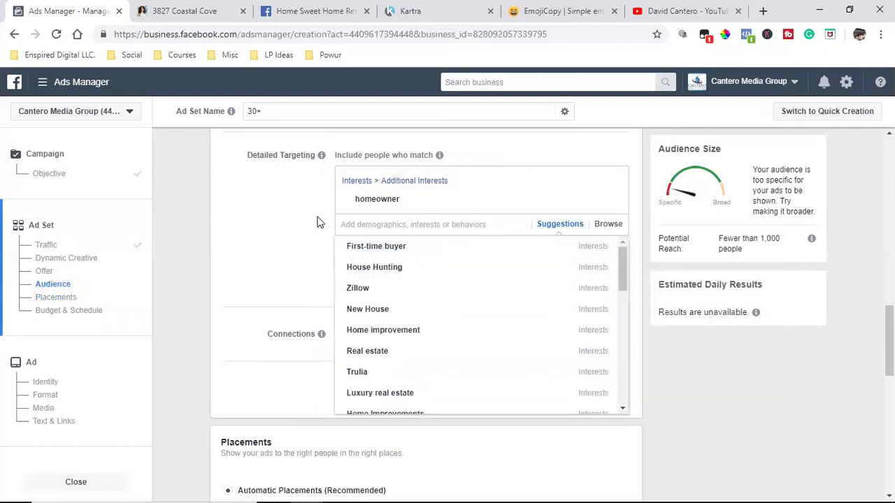
left_click(397, 201)
left_click(546, 227)
mouse_move(413, 256)
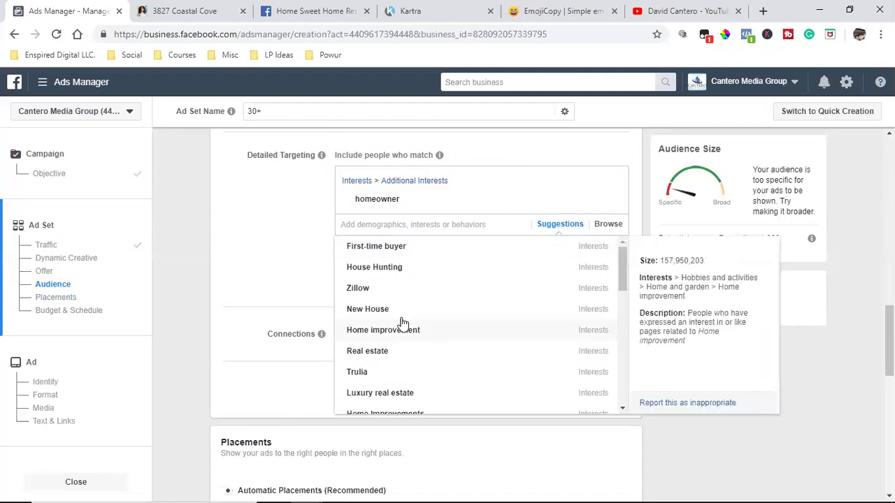
mouse_move(394, 267)
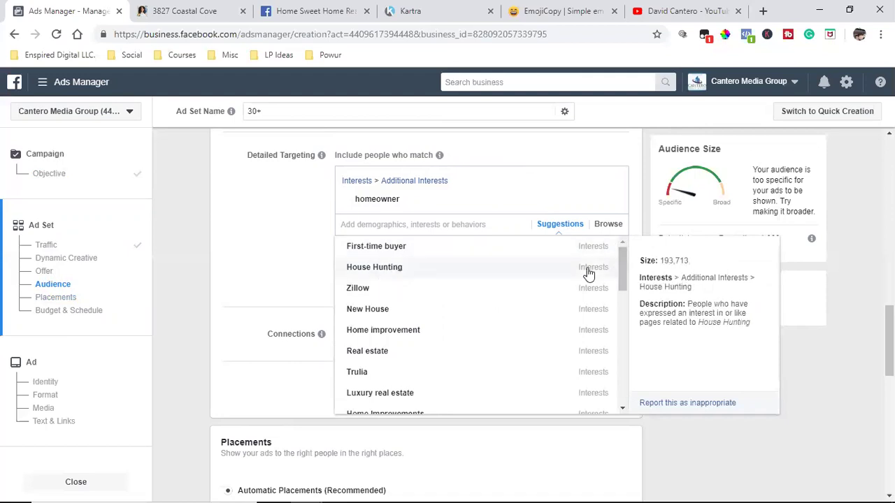
left_click(397, 268)
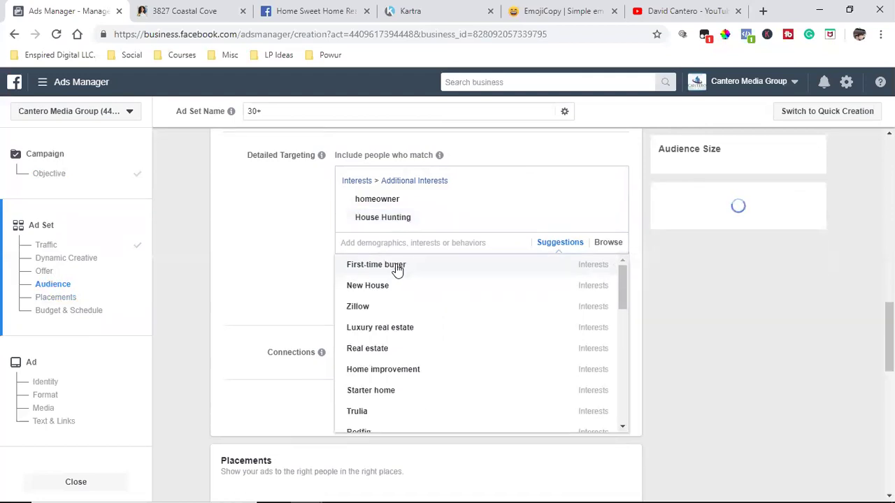
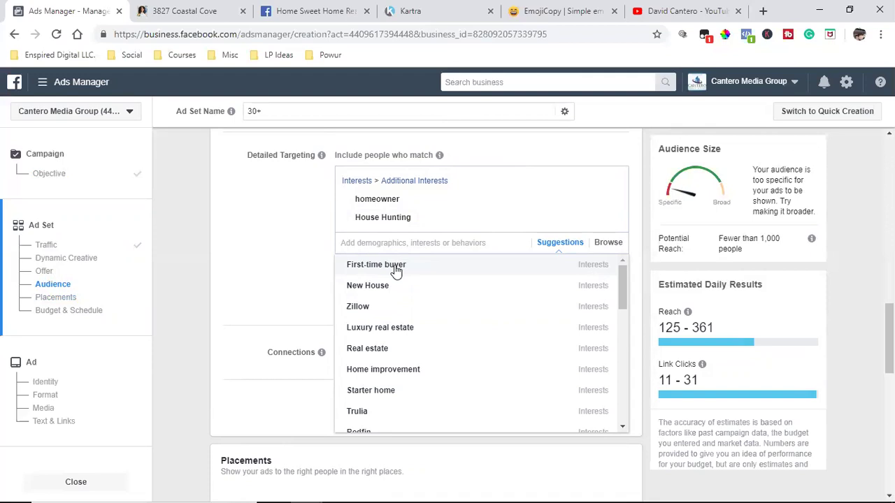
Add First-time buyer to the detailed targeting interests
left_click(396, 271)
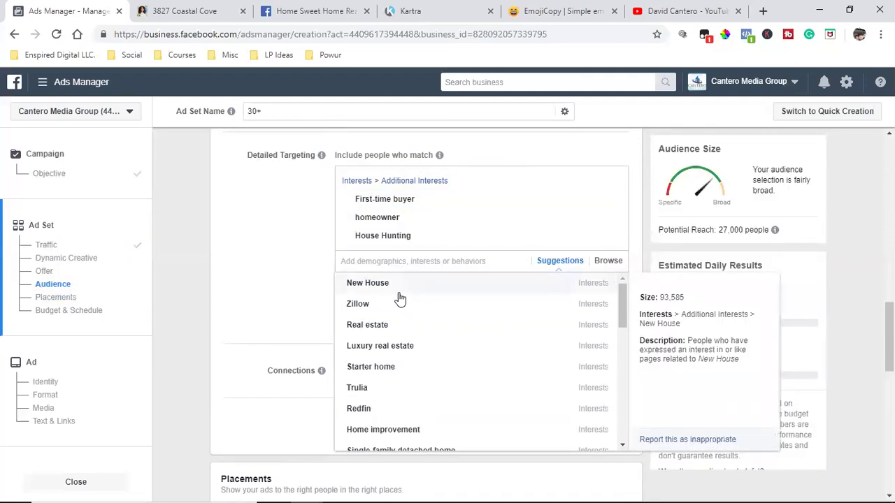
Add New House, Zillow, Trulia, Redfin and Homes.com interests, raising potential reach to about 180,000
left_click(399, 292)
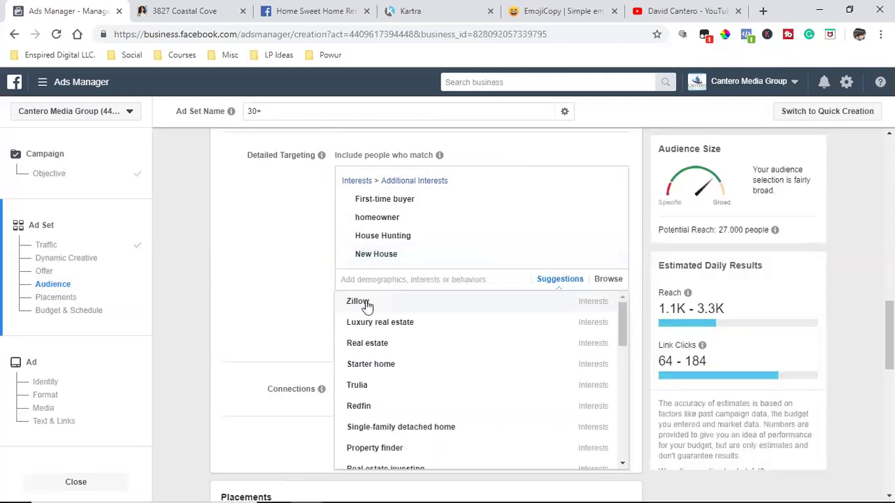
left_click(365, 303)
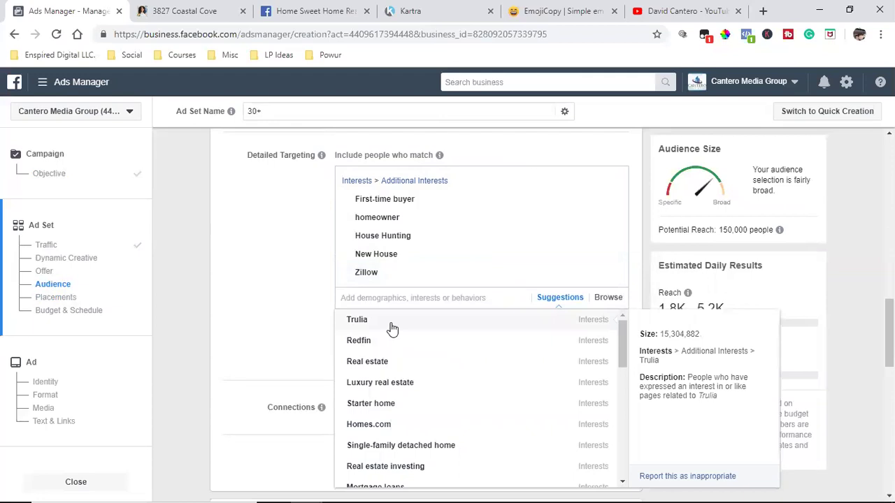
left_click(391, 327)
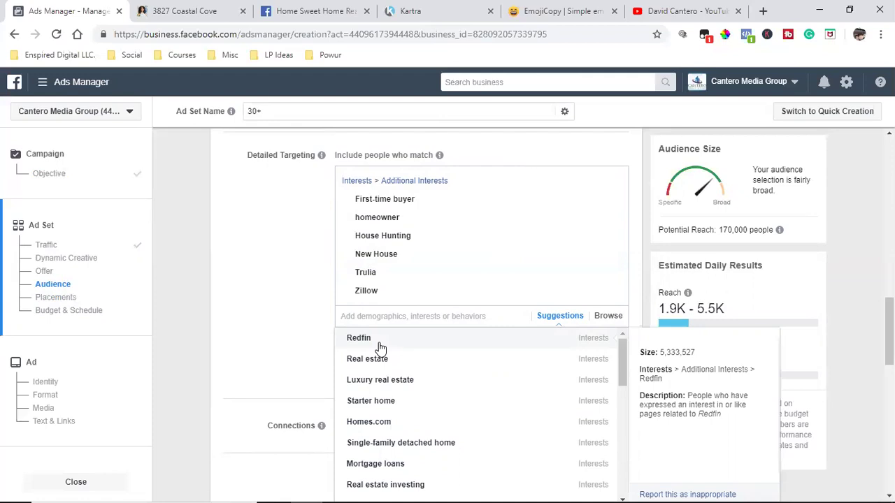
left_click(377, 343)
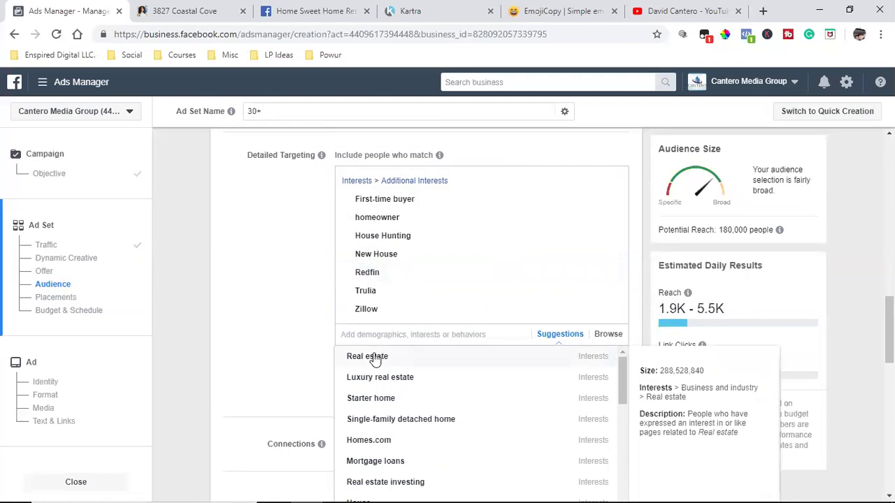
left_click(441, 446)
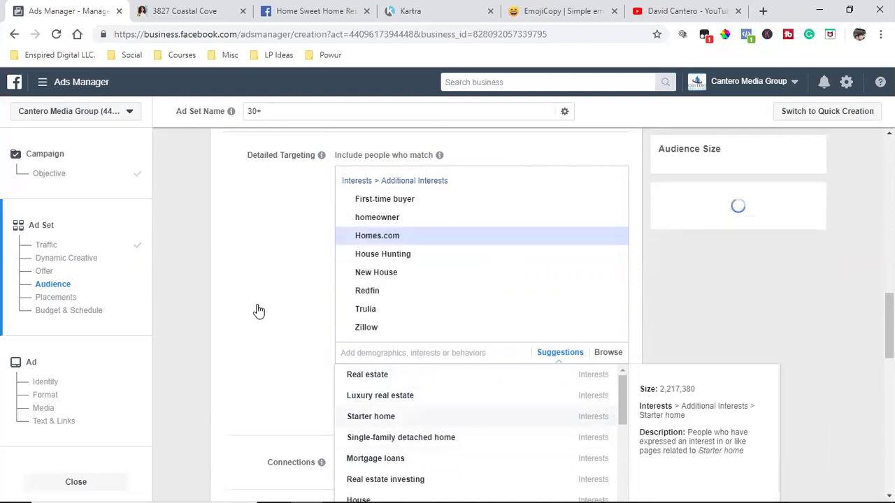
left_click(256, 309)
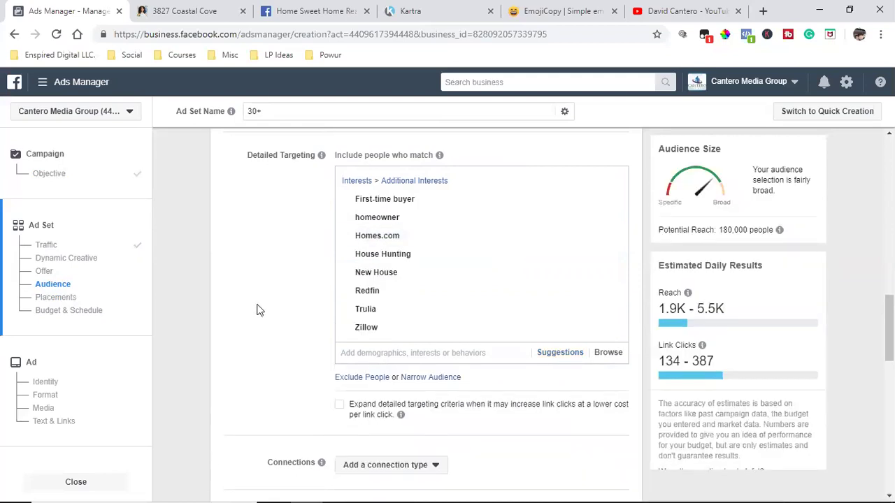
scroll(256, 309, "down", 1)
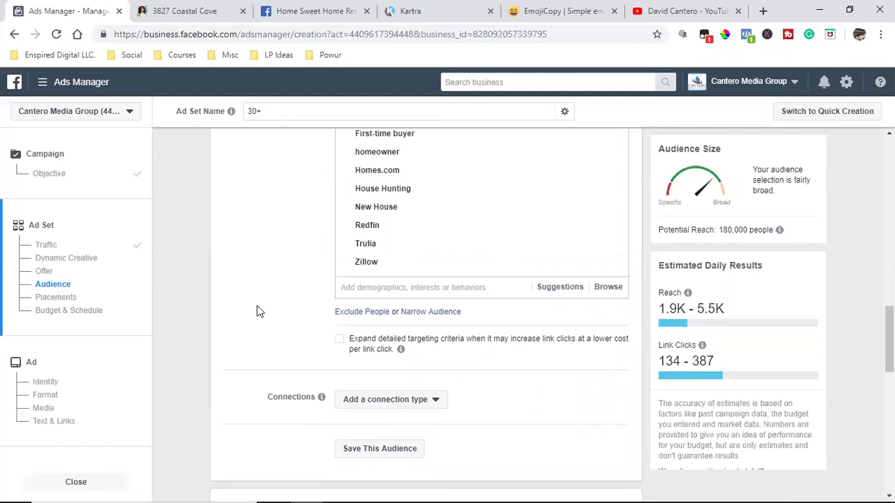
scroll(256, 311, "down", 1)
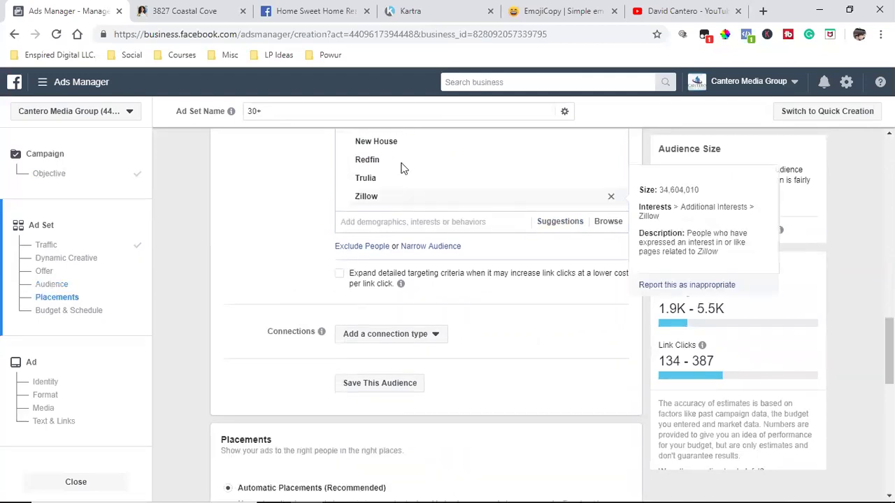
scroll(290, 356, "up", 2)
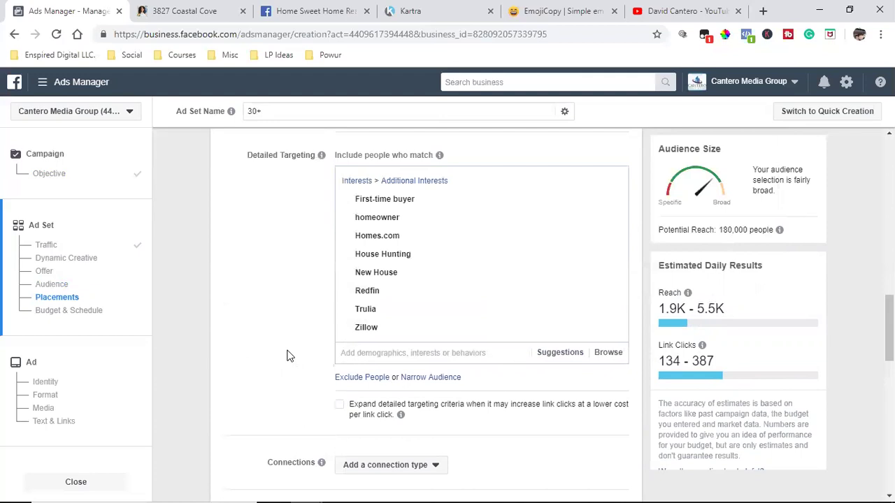
Add an audience exclusion for people who like your Page under Connections
left_click(358, 382)
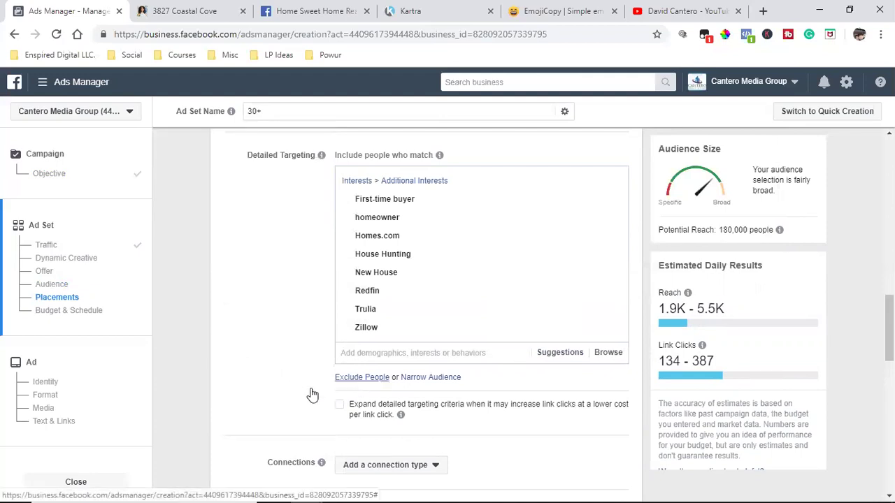
scroll(239, 369, "down", 1)
scroll(240, 369, "down", 3)
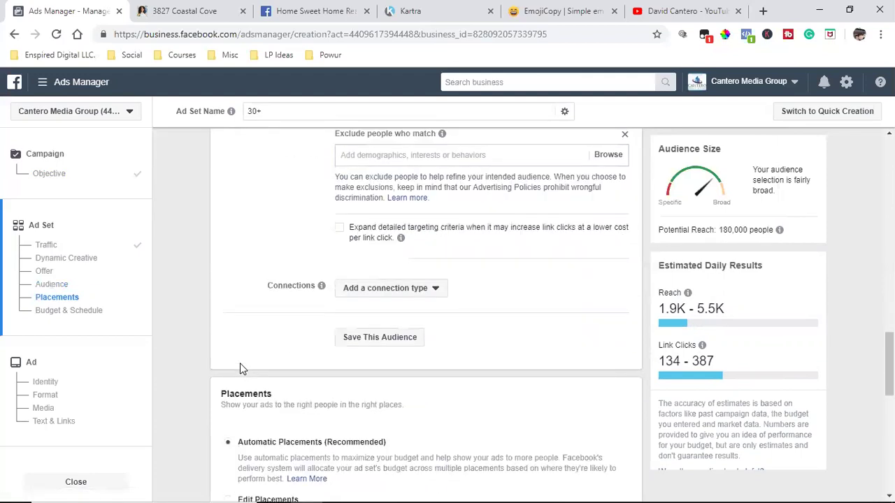
left_click(376, 293)
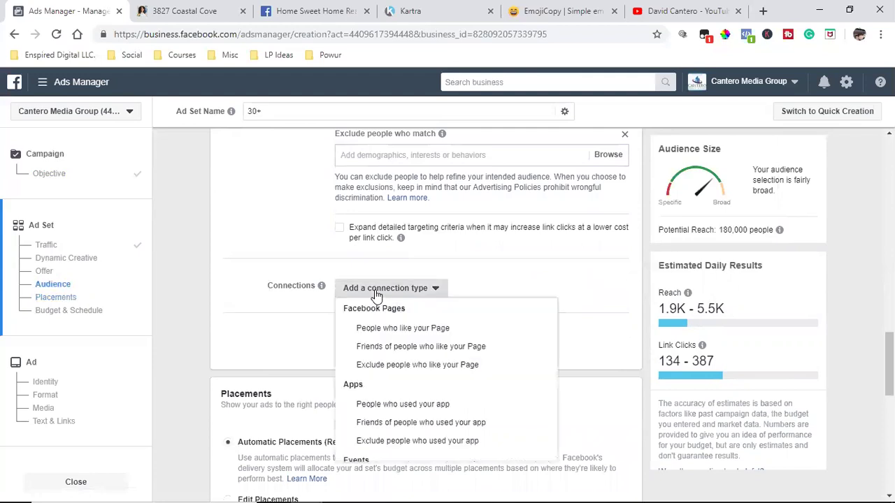
left_click(389, 366)
Choose Home Sweet Home Realty of Northeast Florida as the excluded Page and view its tab
left_click(403, 336)
type("home")
left_click(423, 359)
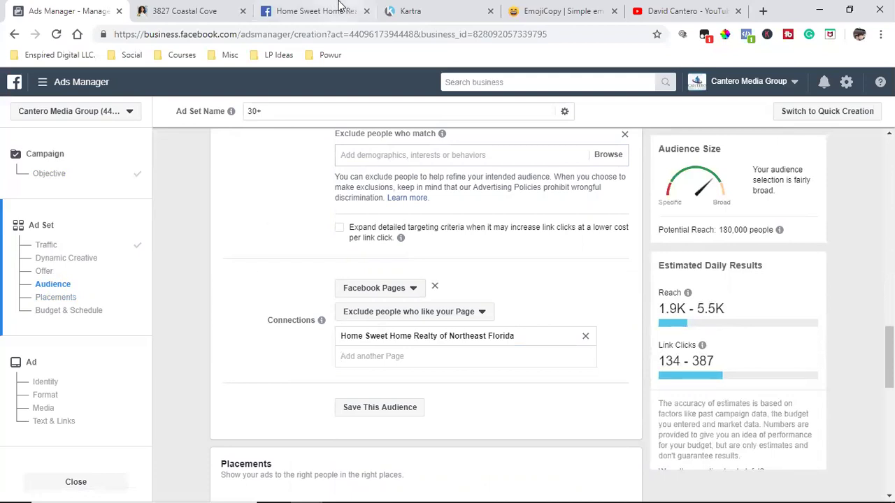
left_click(318, 10)
Scroll the realty Page to its Videos section to find the broker video
scroll(684, 334, "up", 15)
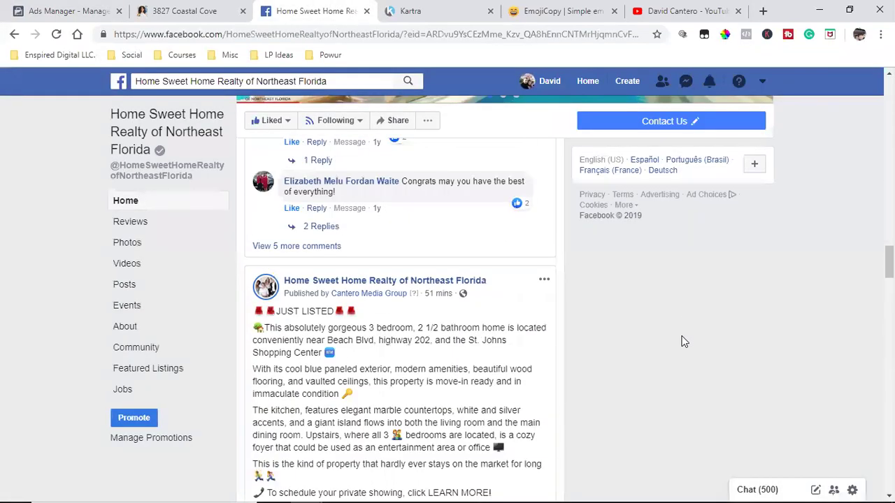
scroll(646, 395, "up", 10)
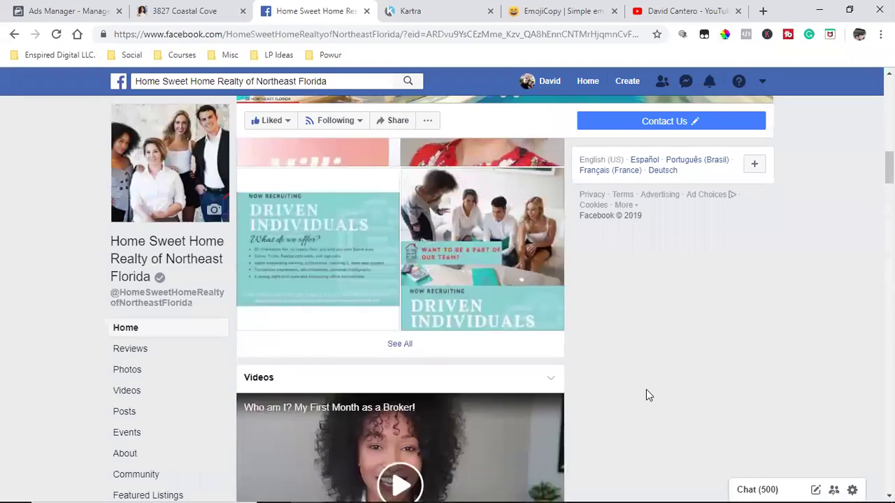
scroll(646, 390, "down", 2)
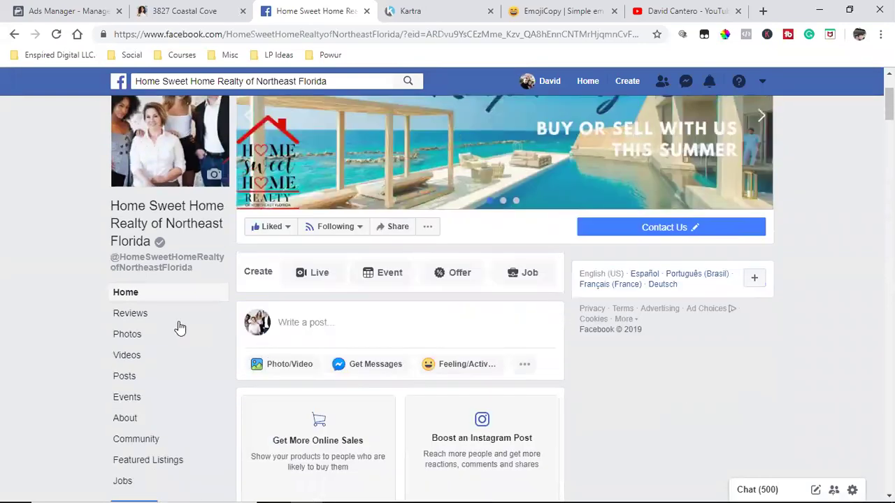
scroll(647, 440, "down", 2)
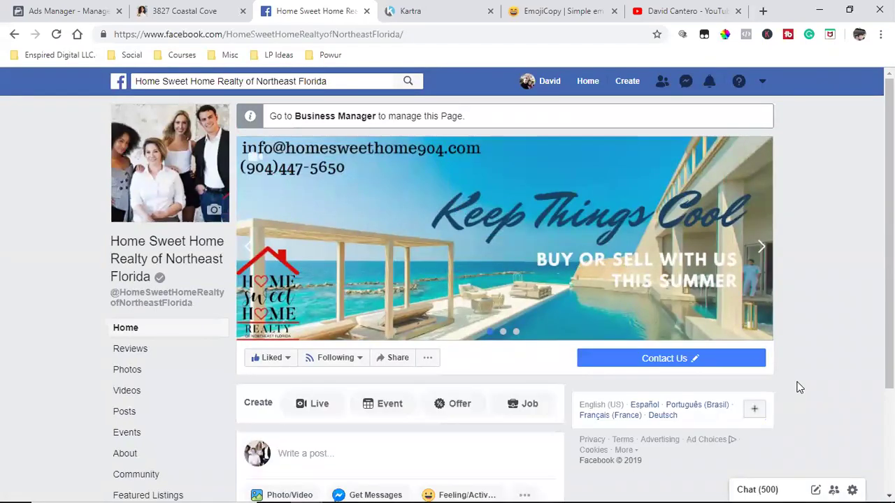
scroll(800, 388, "down", 4)
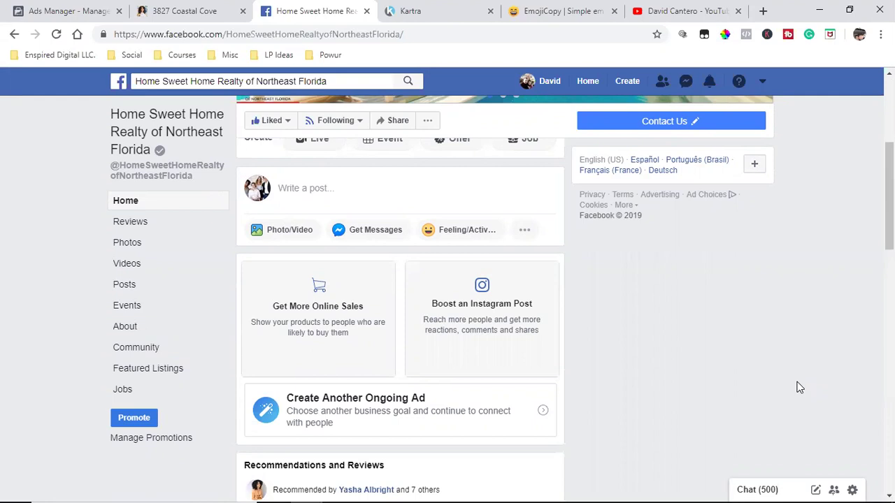
scroll(799, 387, "up", 4)
scroll(799, 387, "down", 10)
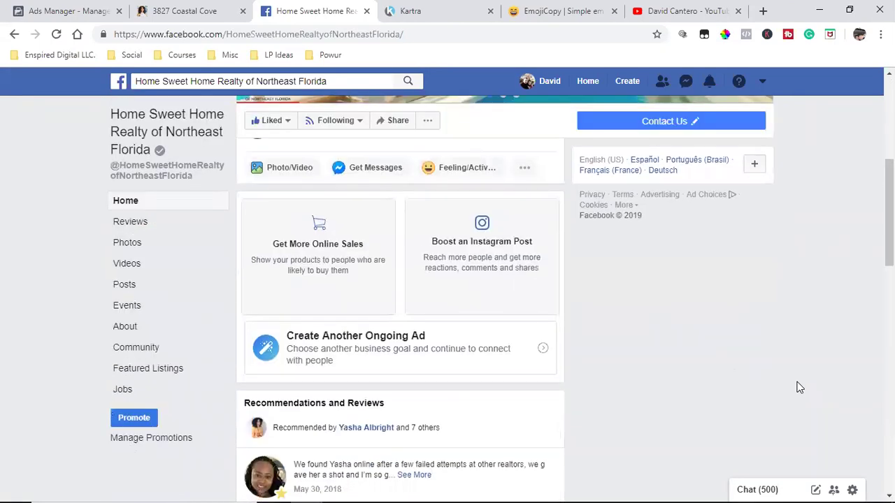
scroll(798, 388, "down", 8)
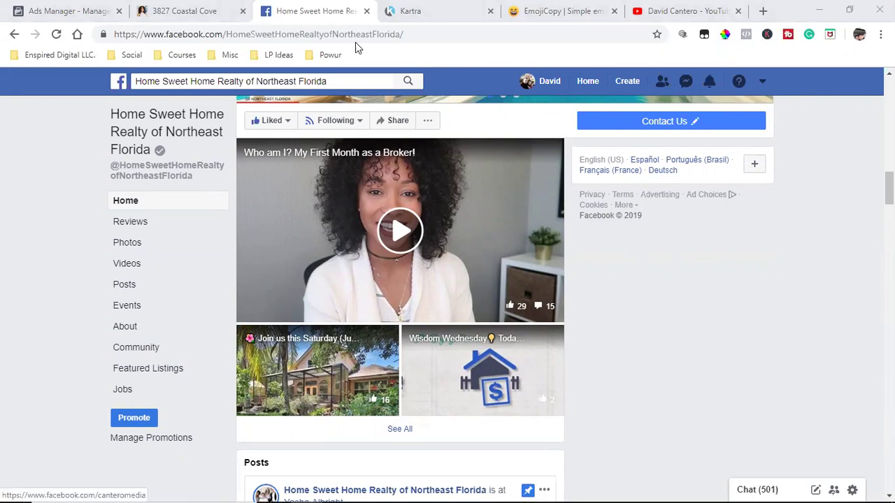
Close the realty Page tab and return to the Ads Manager ad set
left_click(744, 303)
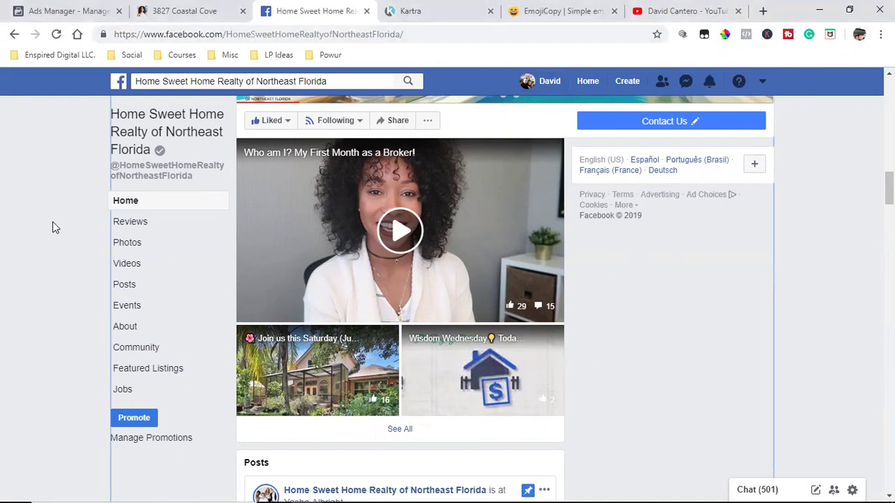
left_click(366, 12)
left_click(47, 10)
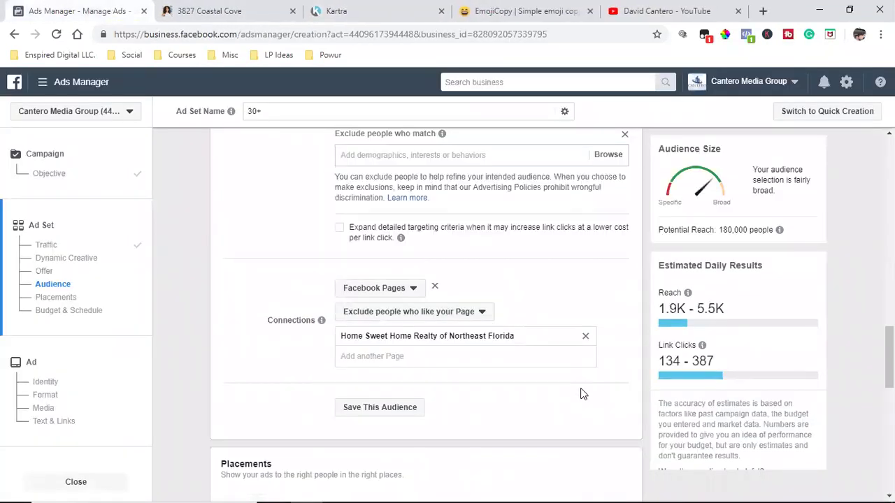
Keep the Page connection set to exclude people who like your Page
scroll(580, 394, "down", 1)
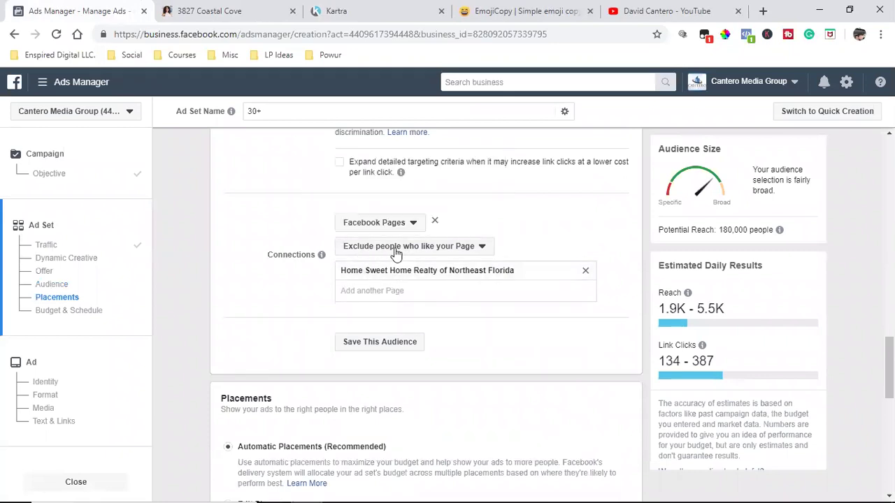
left_click(397, 250)
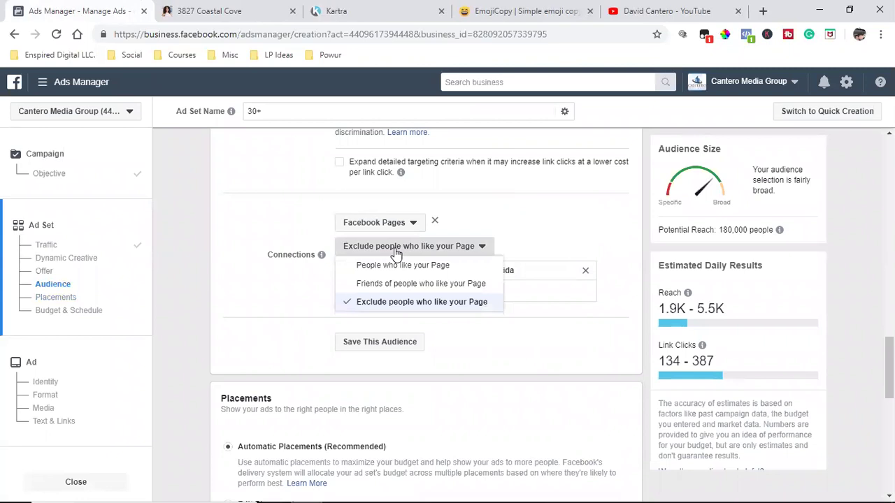
left_click(396, 251)
scroll(277, 344, "down", 3)
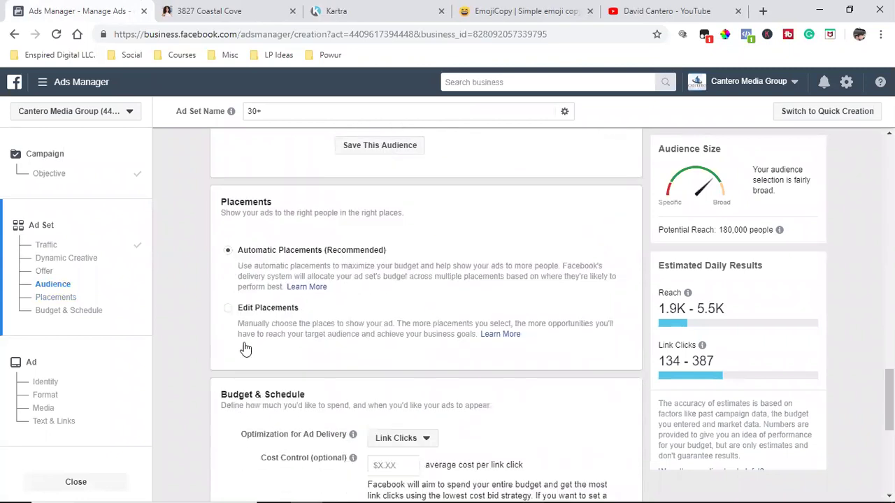
Edit placements manually: drop Messenger, Instagram and Facebook Instant Articles, and include Marketplace
left_click(233, 312)
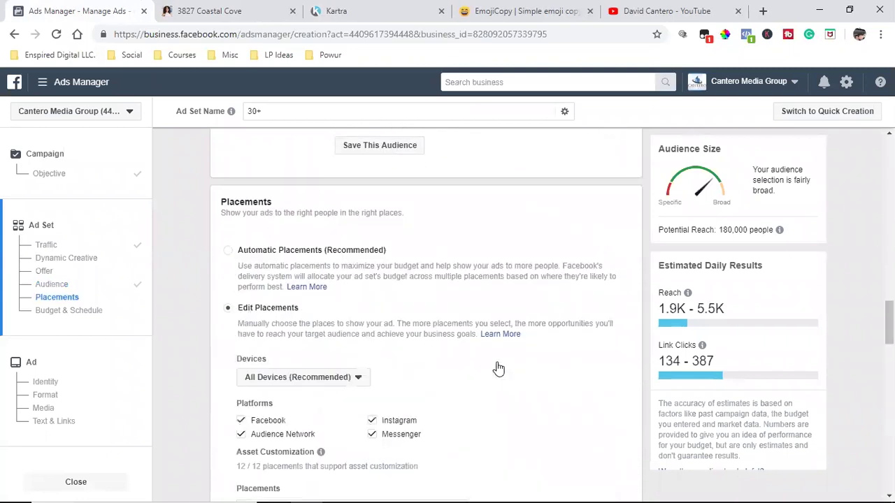
scroll(499, 368, "down", 1)
scroll(467, 379, "down", 1)
left_click(372, 304)
left_click(372, 290)
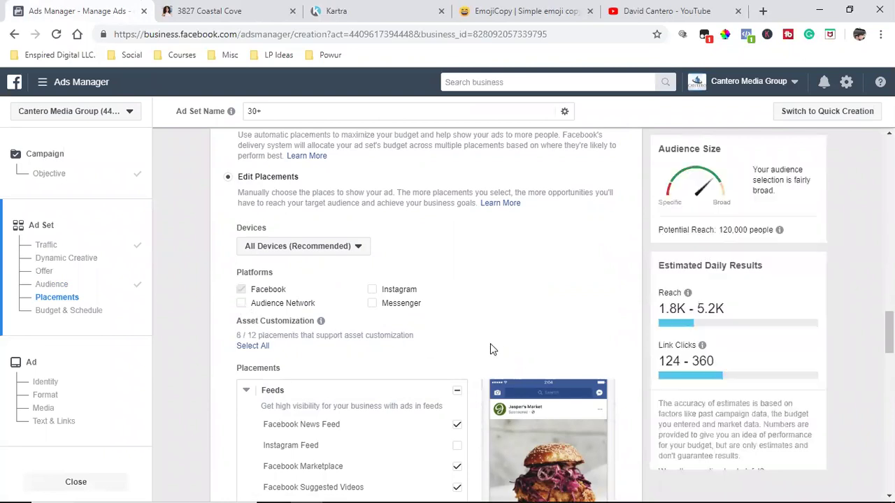
scroll(490, 343, "down", 2)
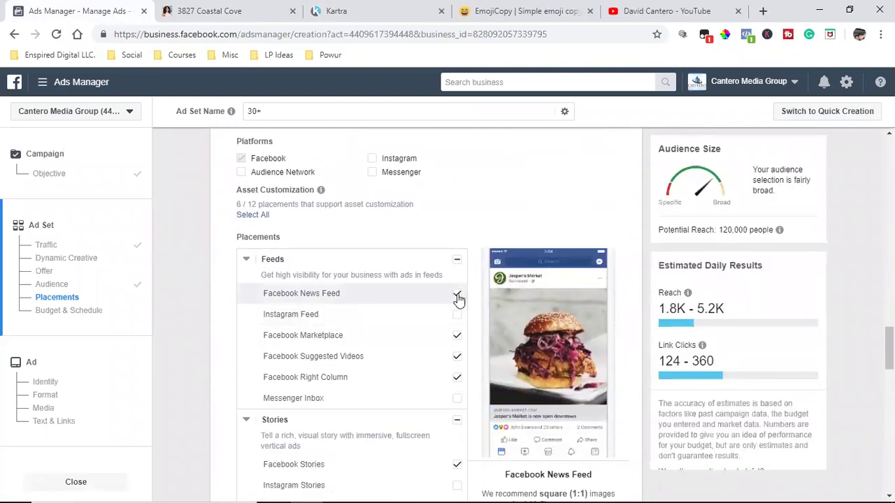
left_click(456, 337)
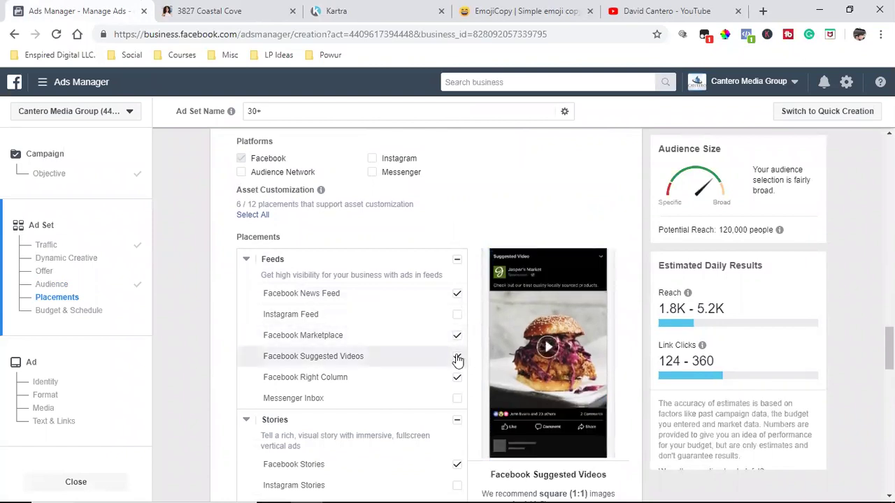
scroll(458, 359, "down", 3)
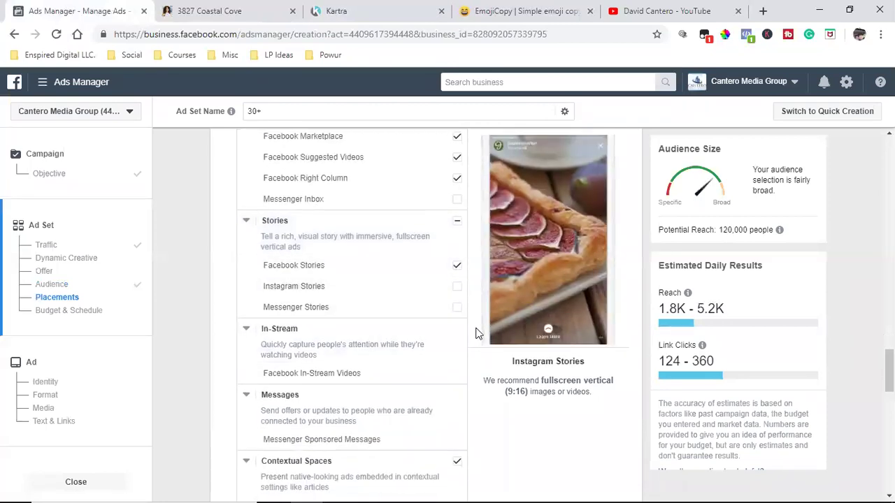
scroll(475, 333, "down", 2)
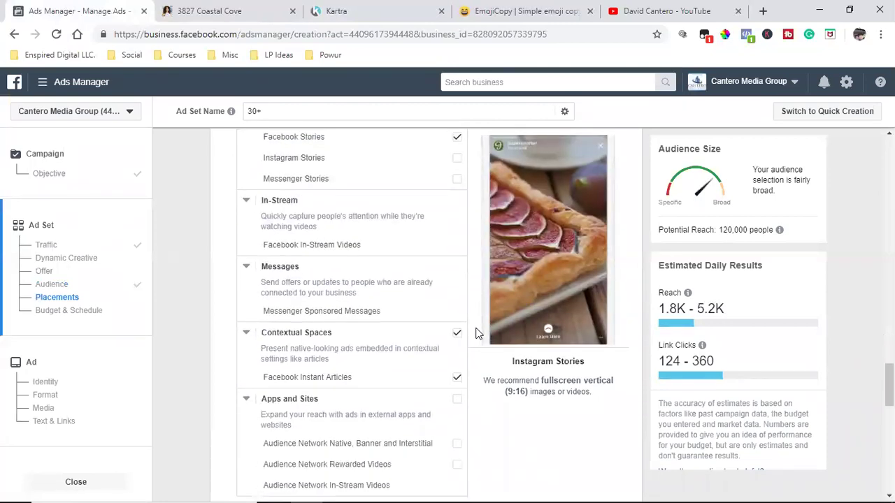
left_click(458, 381)
scroll(473, 400, "down", 4)
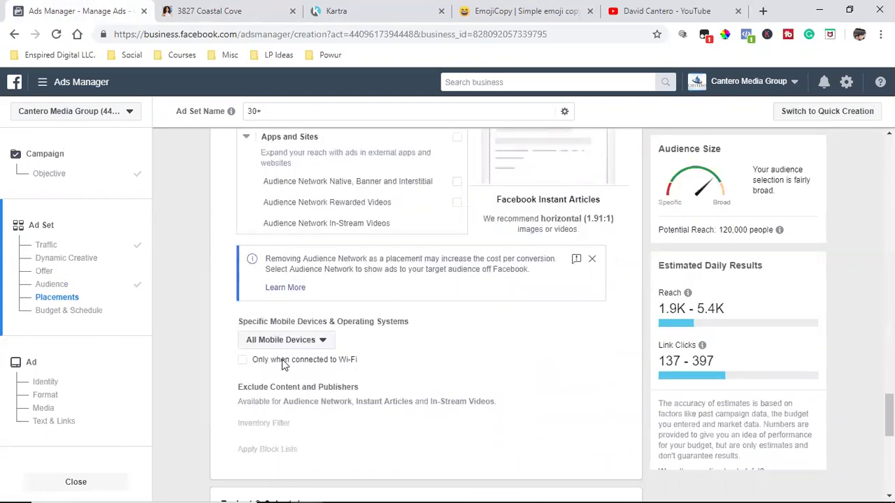
Optimize ad delivery for Link Clicks and set the daily budget to $5.00
scroll(500, 363, "down", 1)
scroll(500, 363, "down", 4)
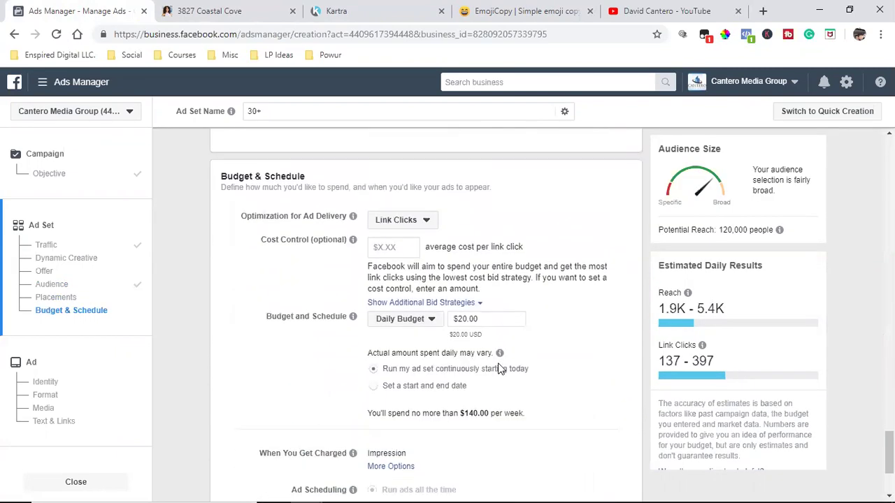
left_click(393, 221)
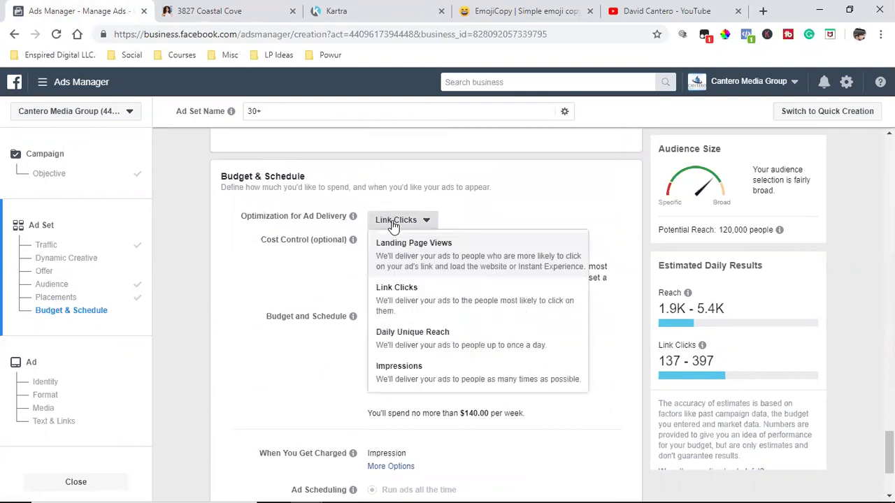
left_click(443, 297)
triple_click(472, 320)
type("5")
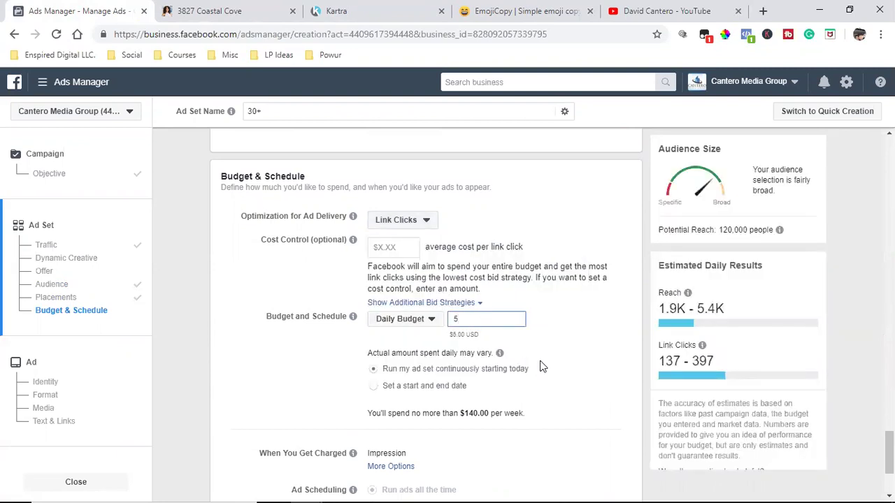
left_click(542, 367)
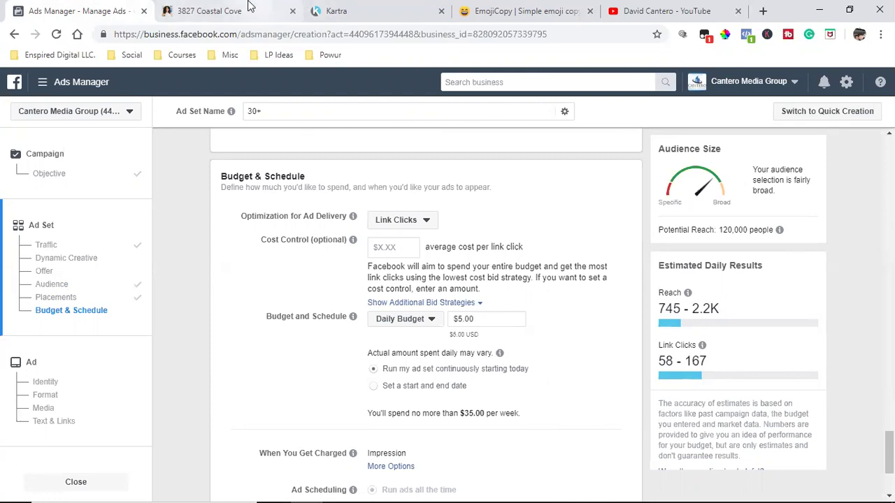
left_click(210, 11)
scroll(336, 324, "down", 4)
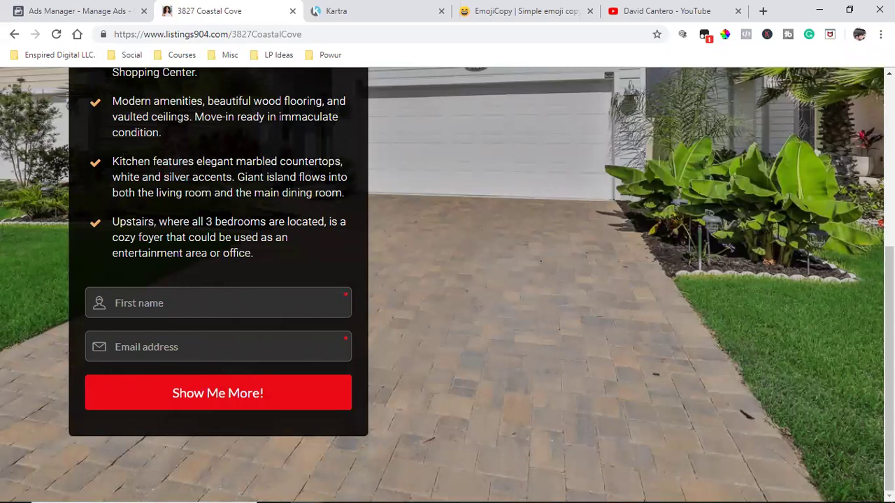
left_click(60, 10)
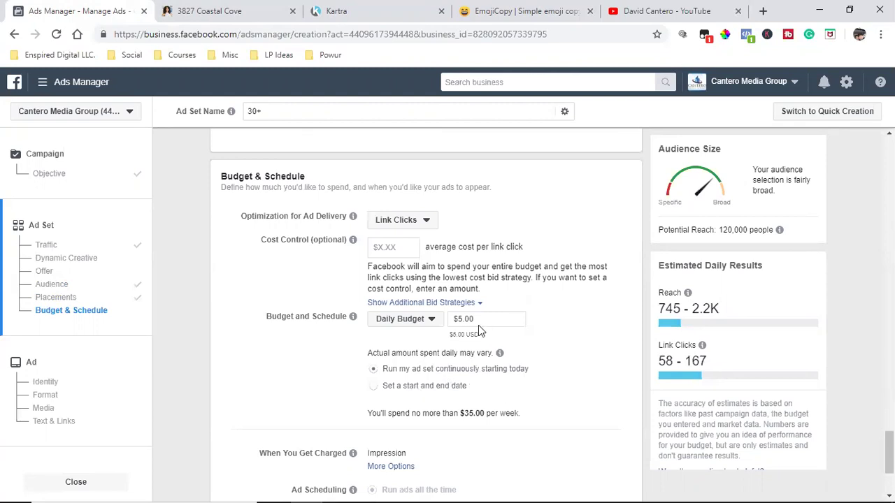
scroll(480, 327, "down", 2)
left_click(593, 481)
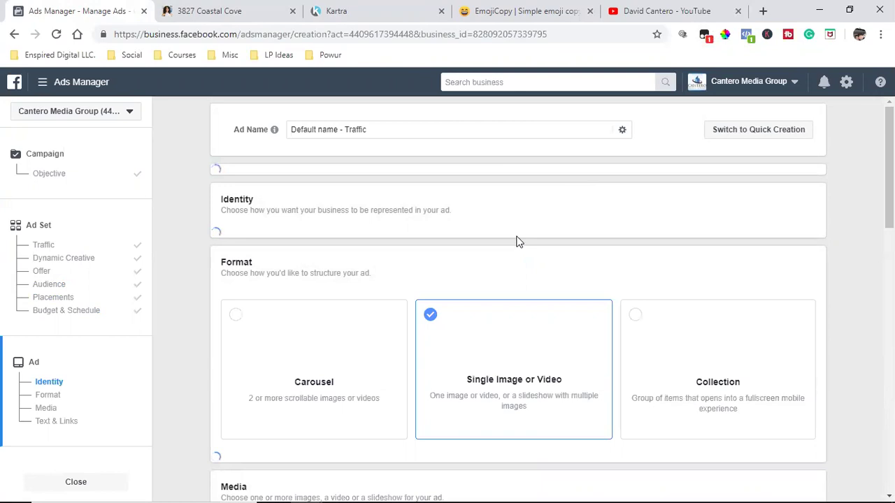
In a new tab, search Facebook for the agent by name and open their profile
left_click(764, 11)
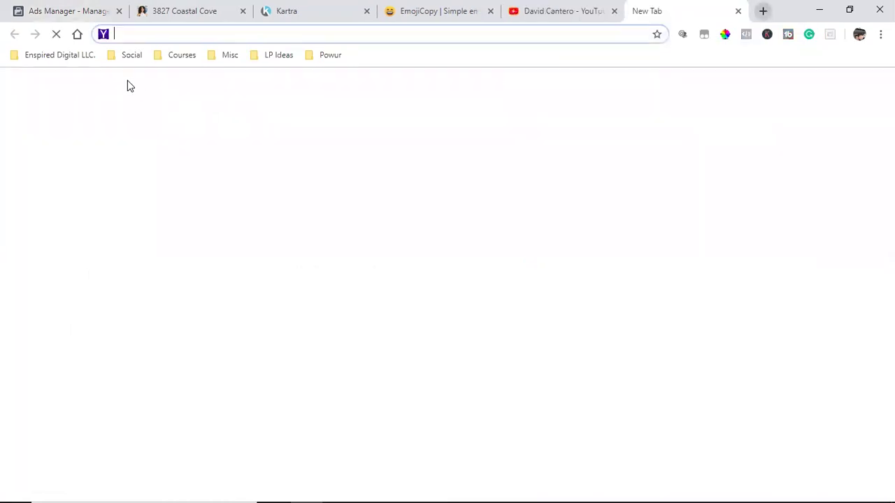
left_click(344, 238)
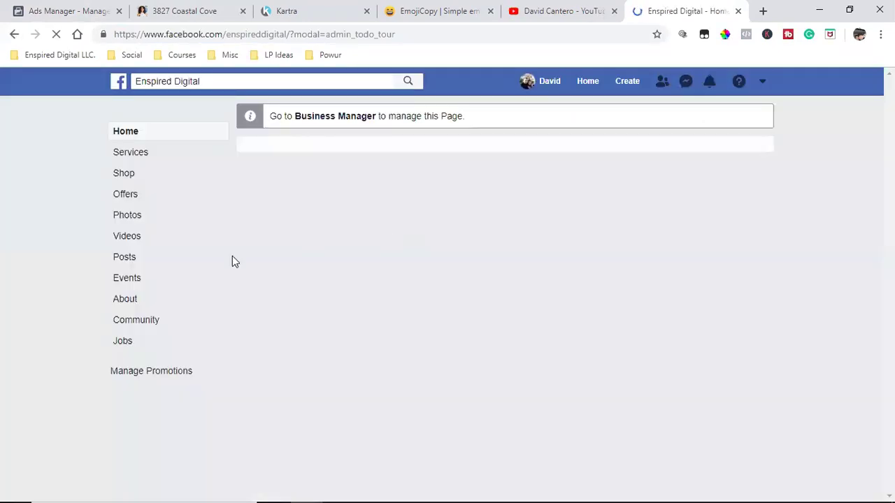
double_click(187, 81)
triple_click(187, 80)
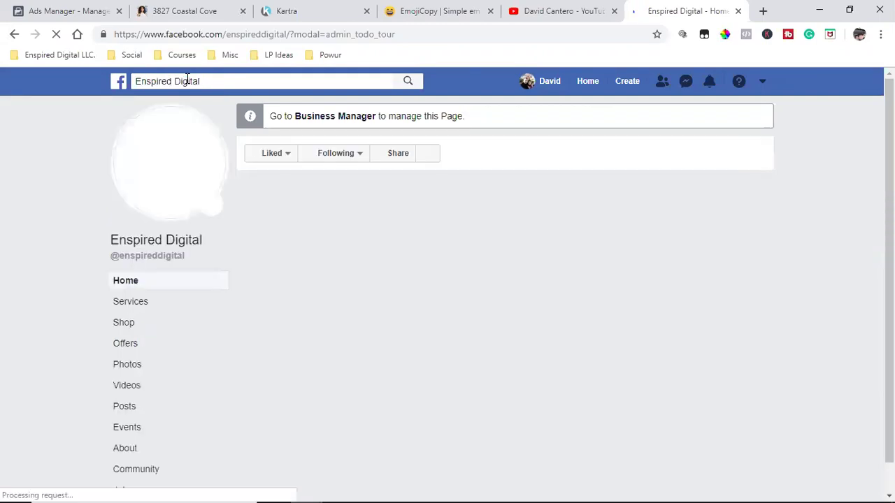
left_click(187, 80)
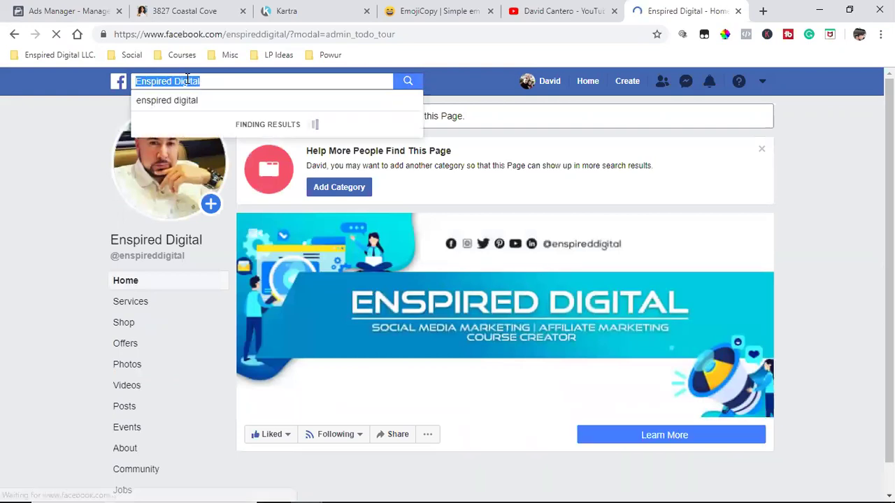
type("yasha")
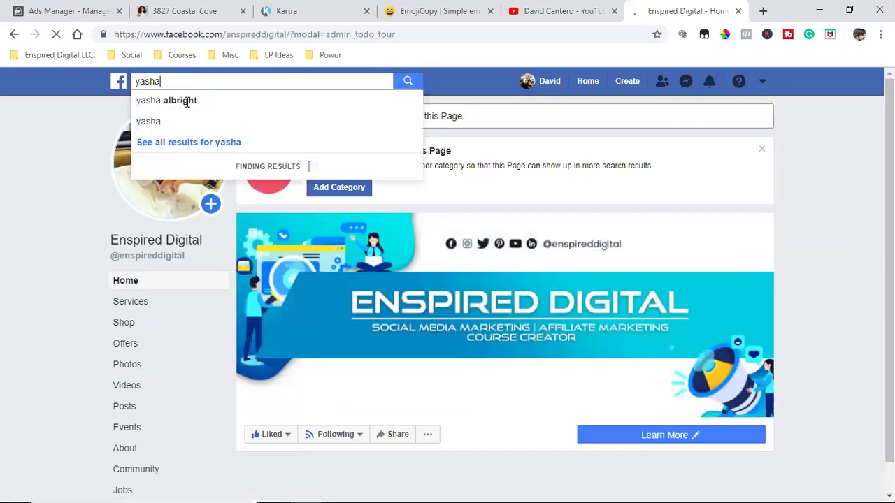
left_click(193, 105)
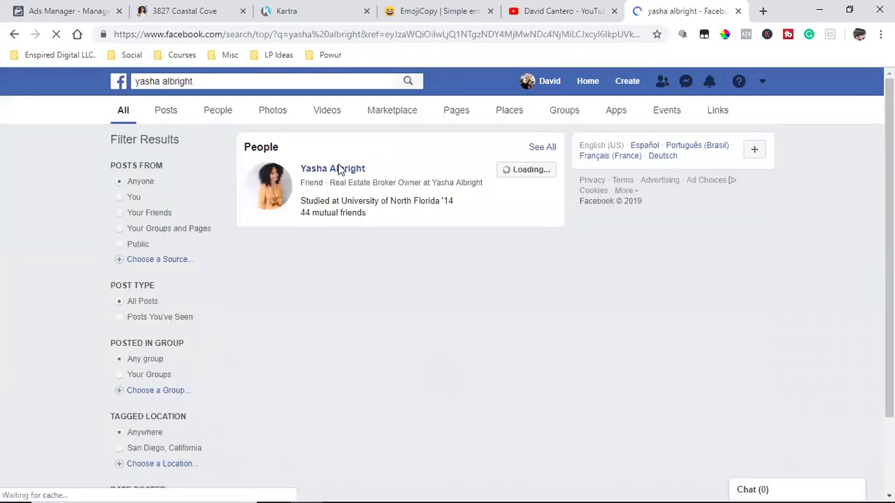
left_click(378, 290)
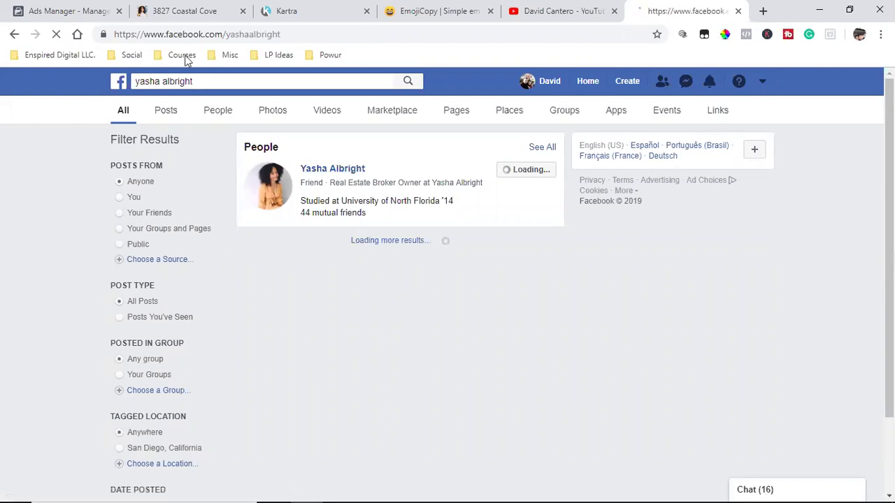
Open the Home Sweet Home Realty business Page from the agent's profile
left_click(65, 10)
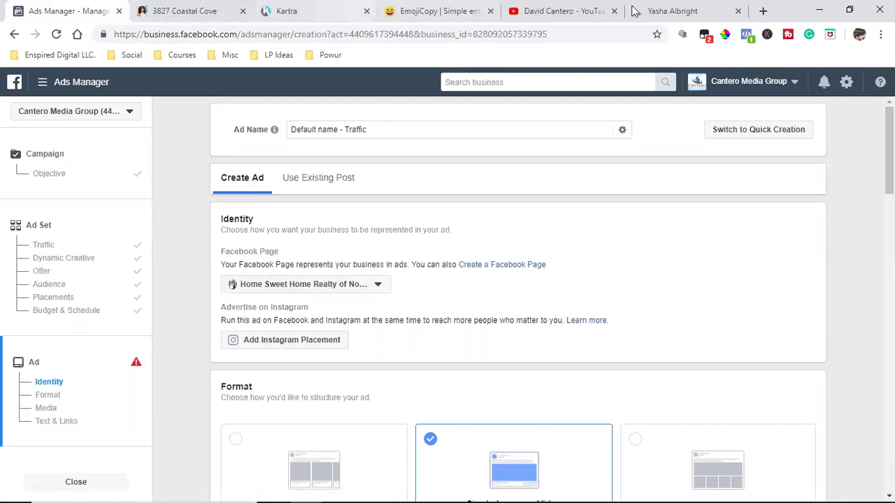
left_click(667, 8)
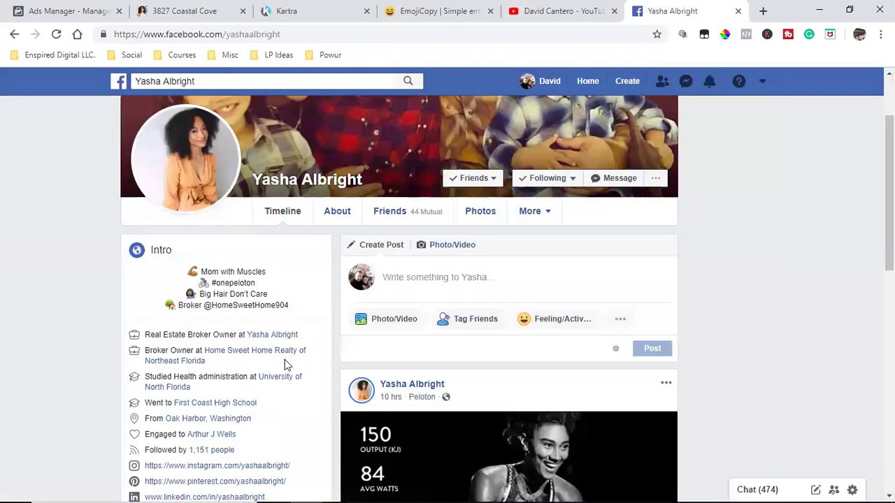
left_click(277, 357)
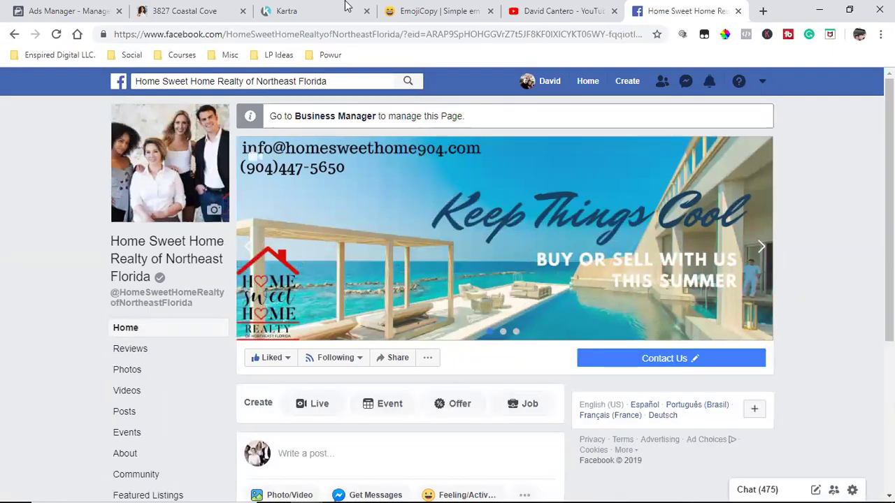
Set the ad to Use Existing Post, then go back to the realty Page
left_click(46, 9)
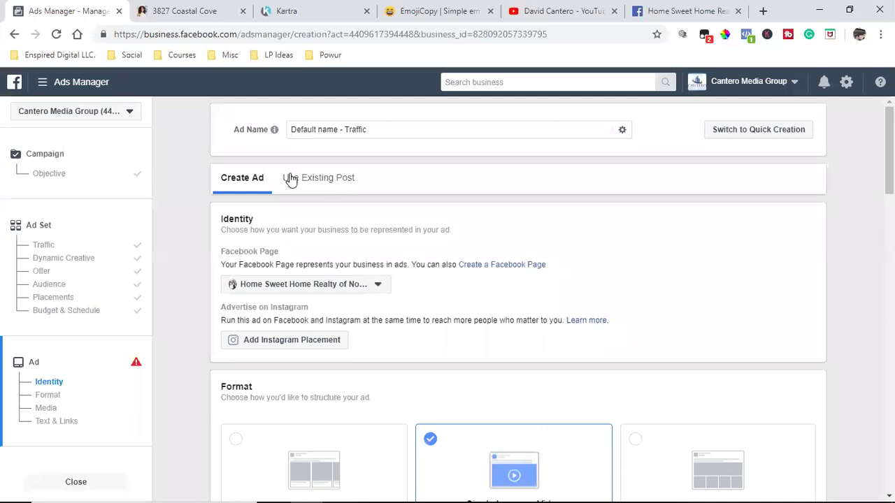
left_click(308, 189)
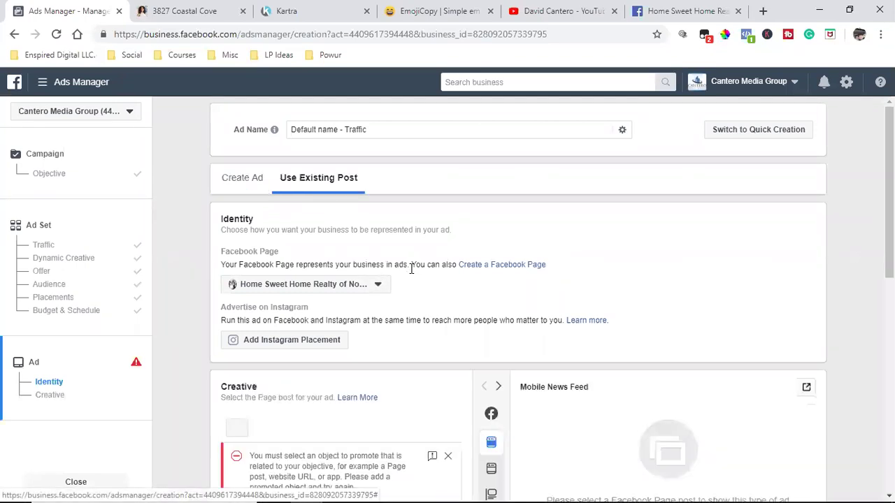
left_click(677, 7)
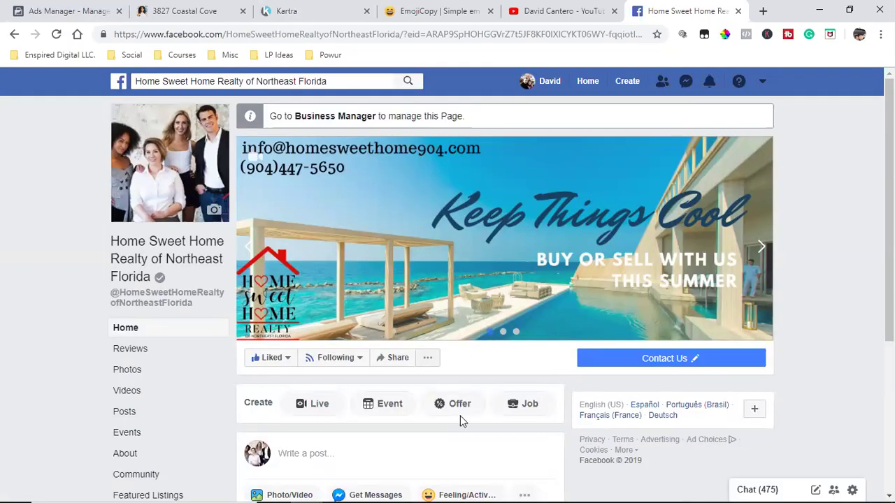
scroll(457, 421, "down", 3)
Scroll the realty Page to the JUST LISTED house video post and pause its video
scroll(446, 423, "down", 10)
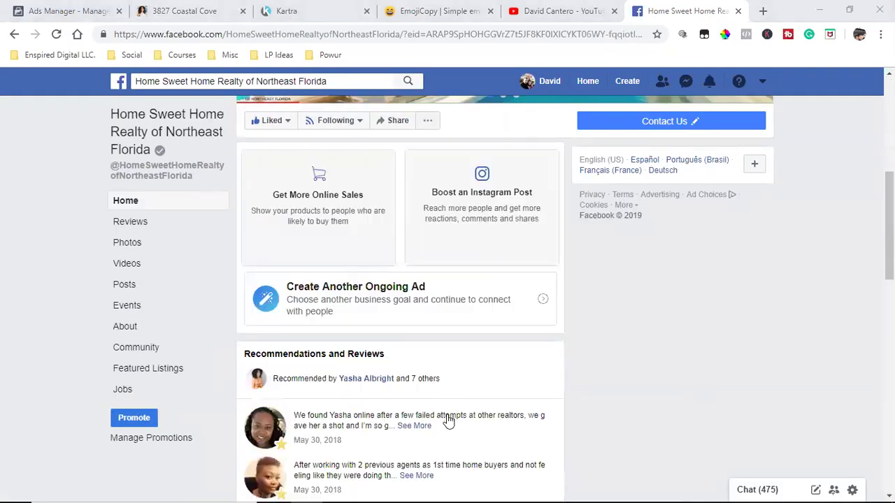
scroll(448, 420, "down", 2)
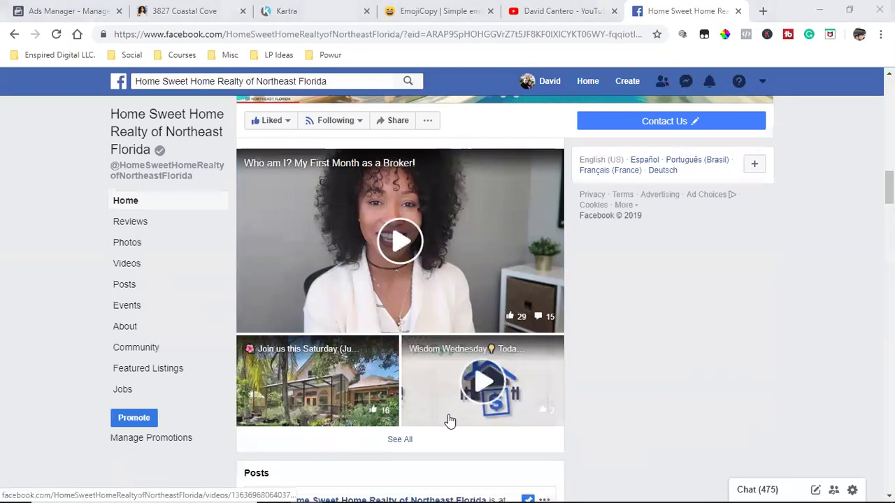
scroll(450, 420, "down", 8)
scroll(449, 420, "down", 8)
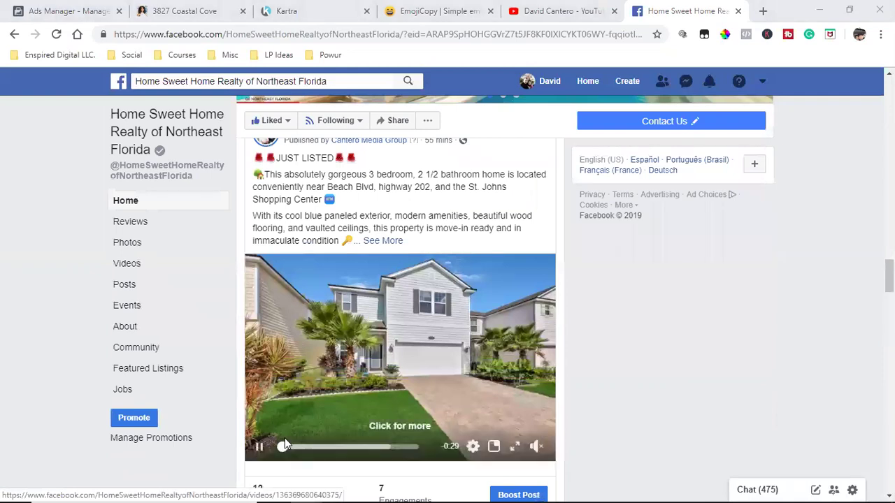
left_click(256, 450)
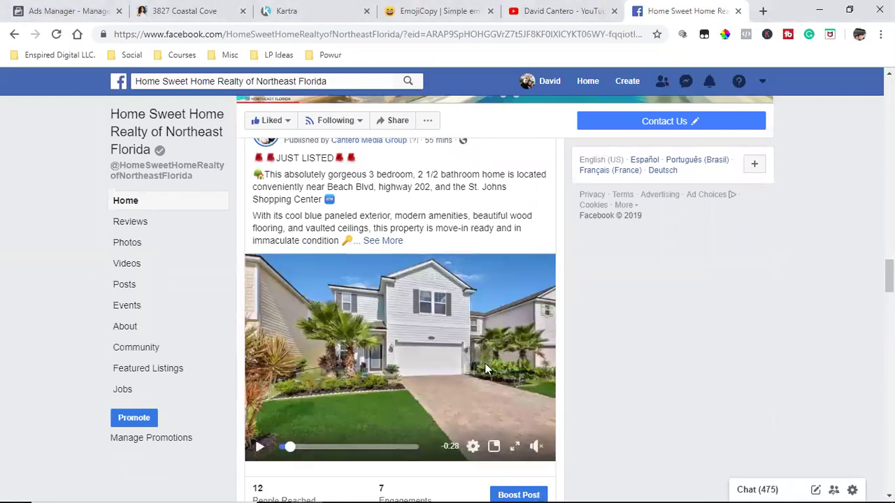
scroll(424, 340, "up", 1)
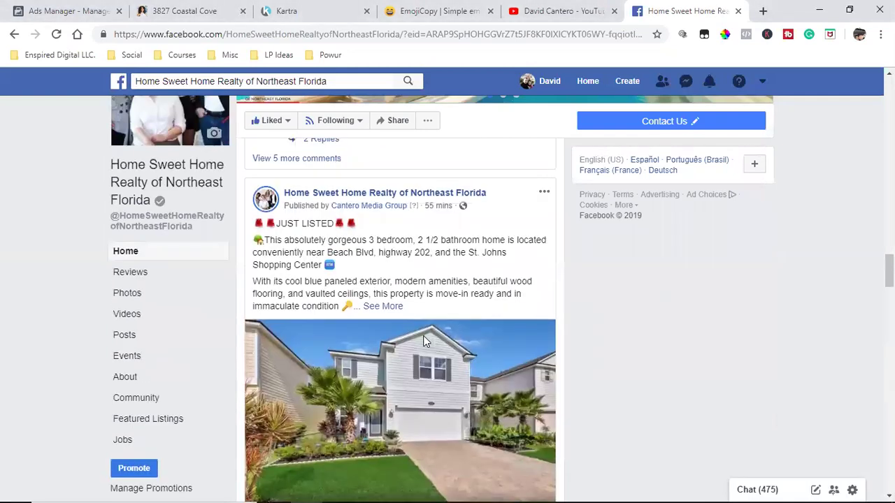
scroll(423, 340, "down", 5)
scroll(424, 340, "up", 3)
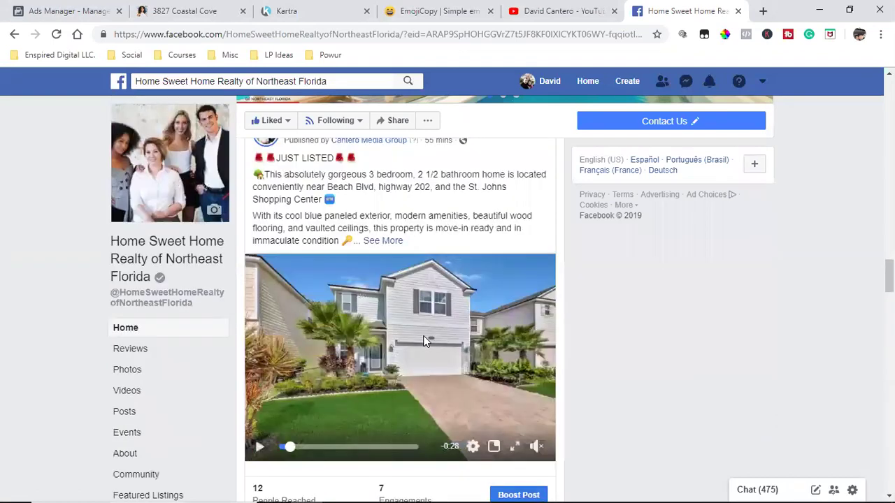
scroll(424, 345, "up", 1)
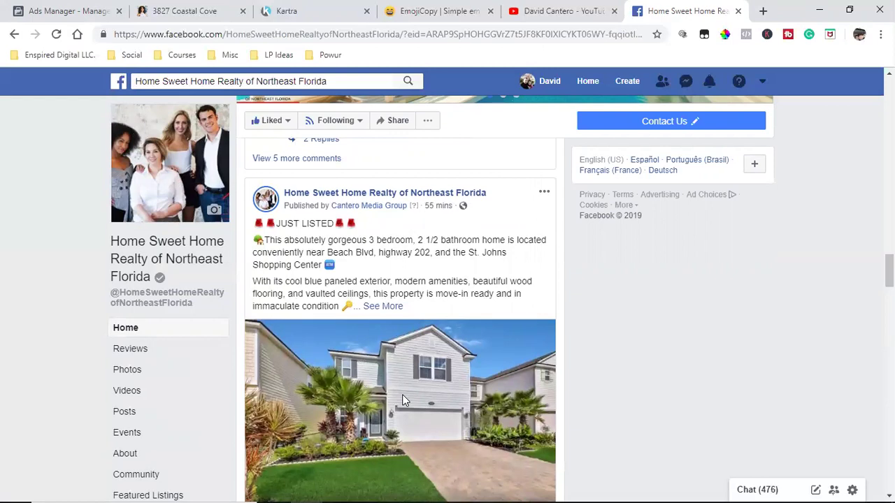
left_click(61, 8)
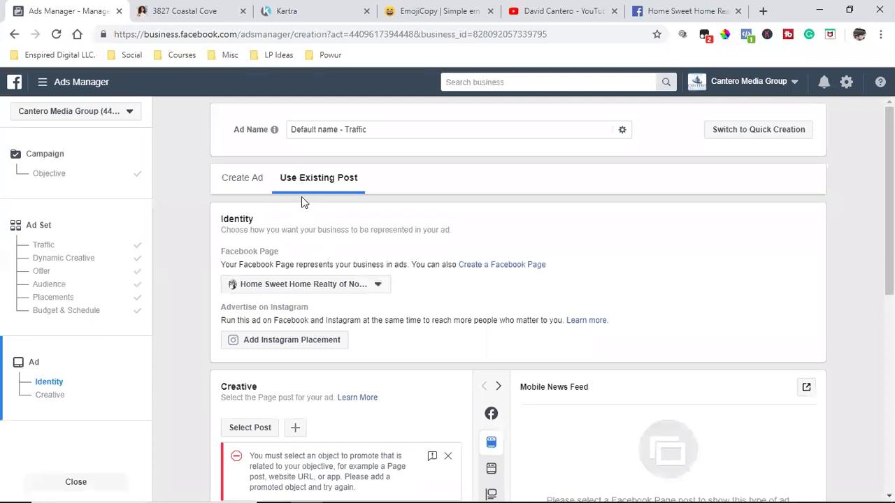
scroll(300, 245, "down", 1)
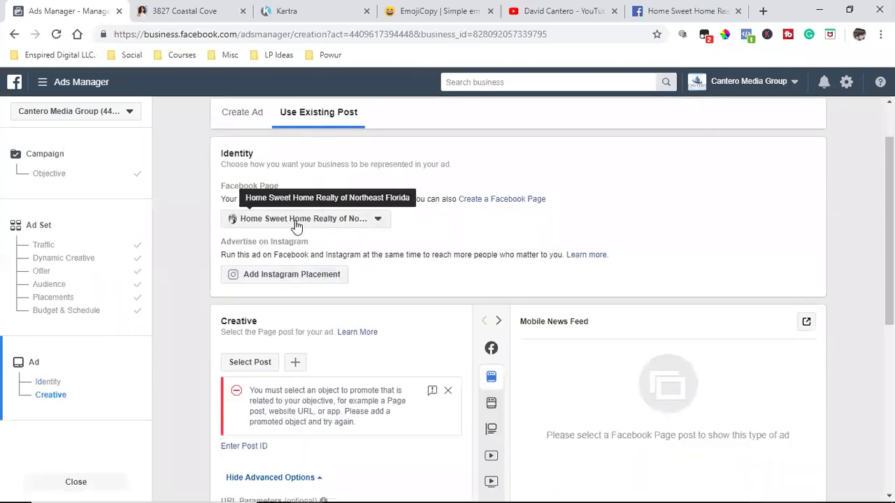
scroll(368, 259, "down", 1)
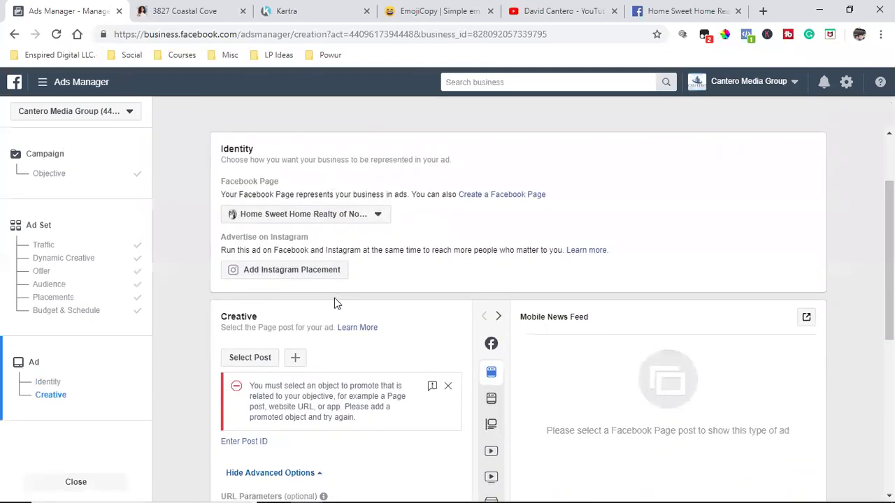
left_click(257, 358)
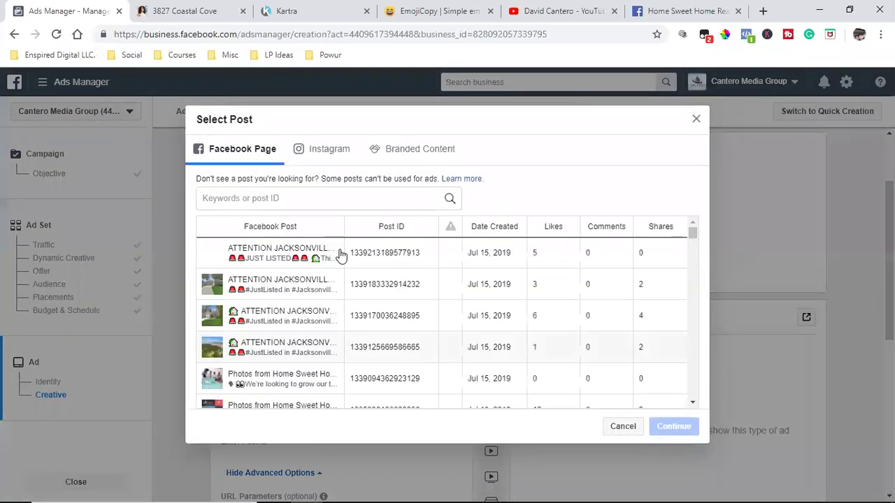
left_click(264, 256)
left_click(675, 429)
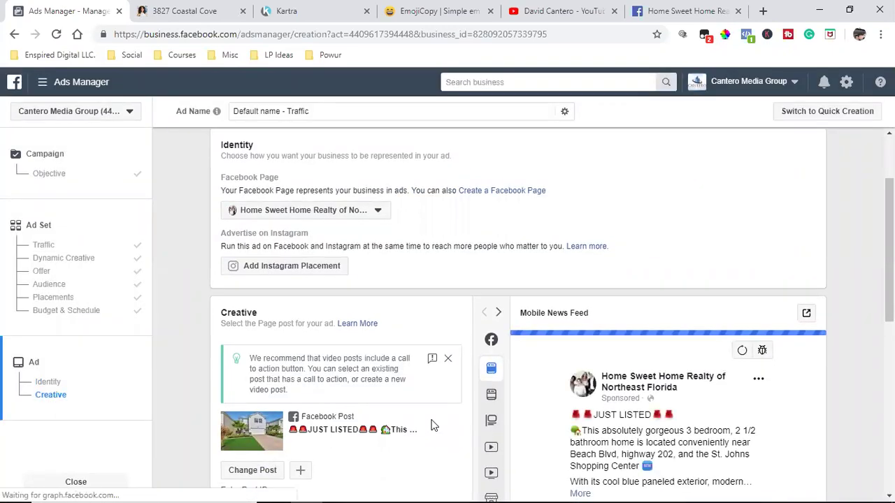
scroll(431, 425, "down", 4)
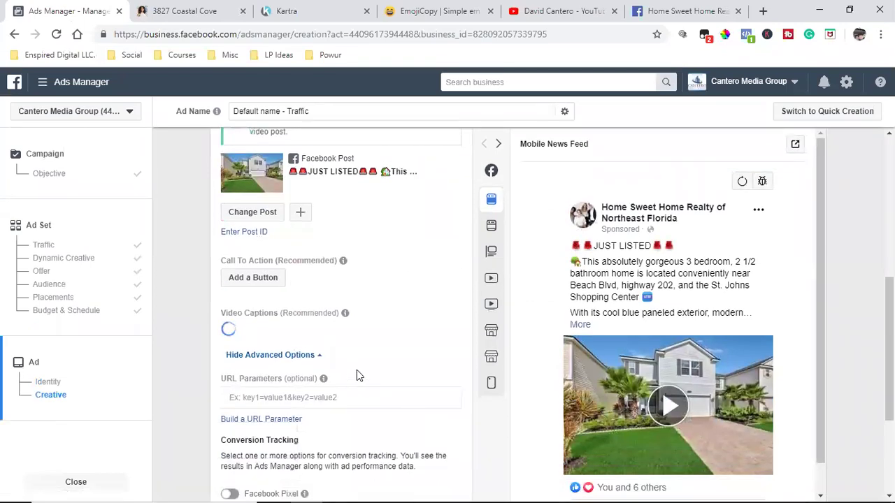
left_click(176, 11)
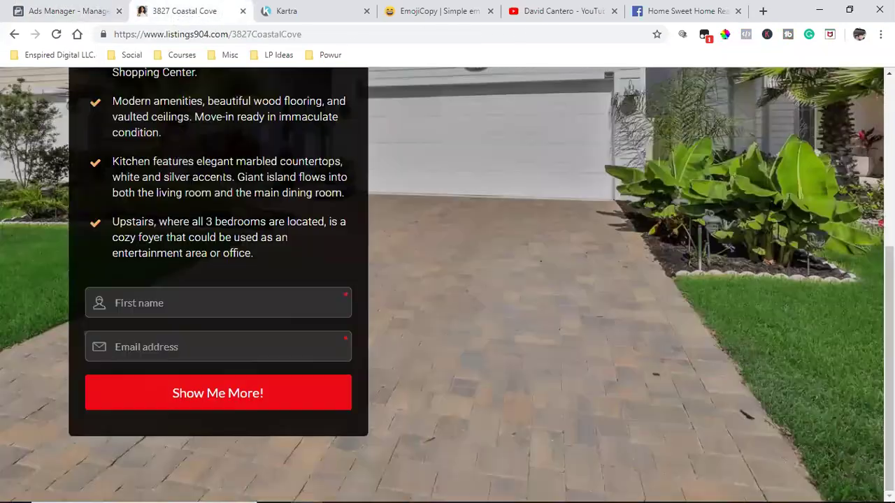
scroll(173, 277, "up", 5)
double_click(218, 34)
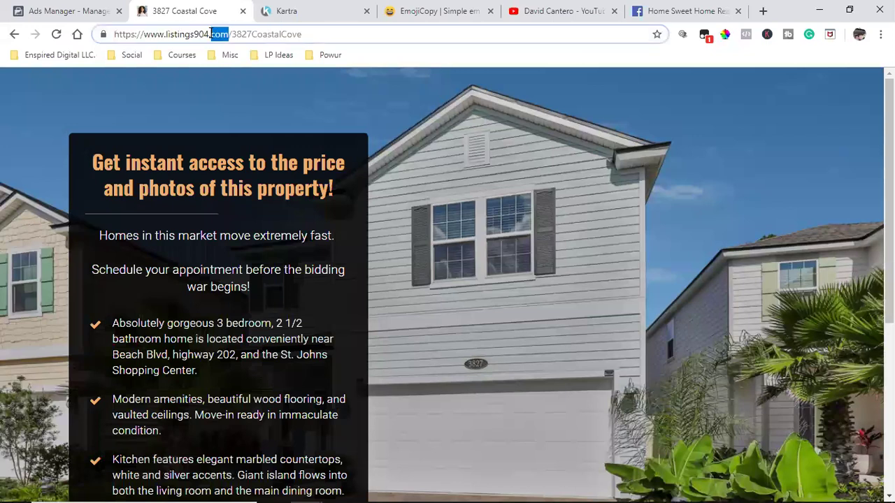
triple_click(210, 33)
right_click(209, 31)
left_click(256, 106)
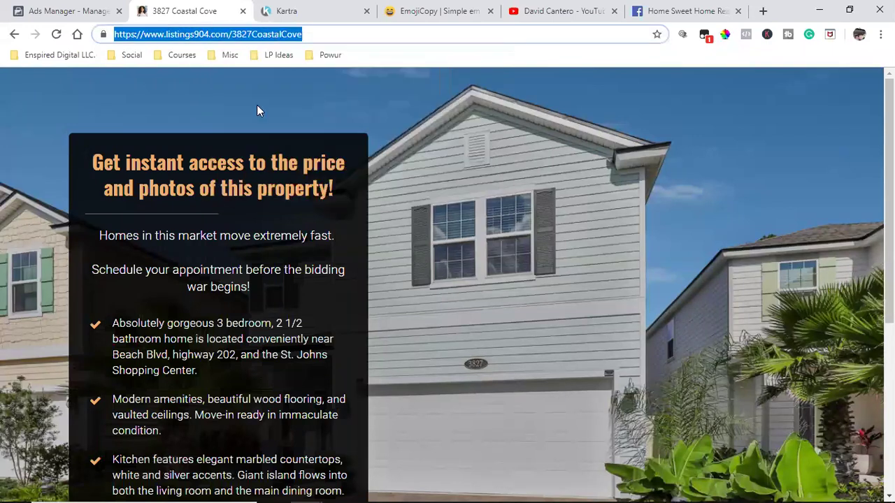